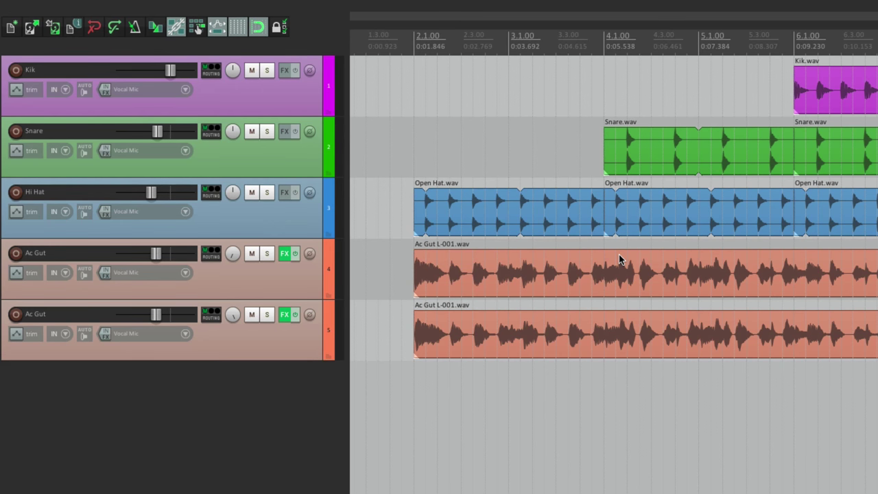
Step: Add a marker named "Intro" at measure 2.1.00, where the hi-hat and guitar items begin
{"action": "scroll", "coordinate": [619, 260], "scroll_direction": "right", "scroll_amount": 15}
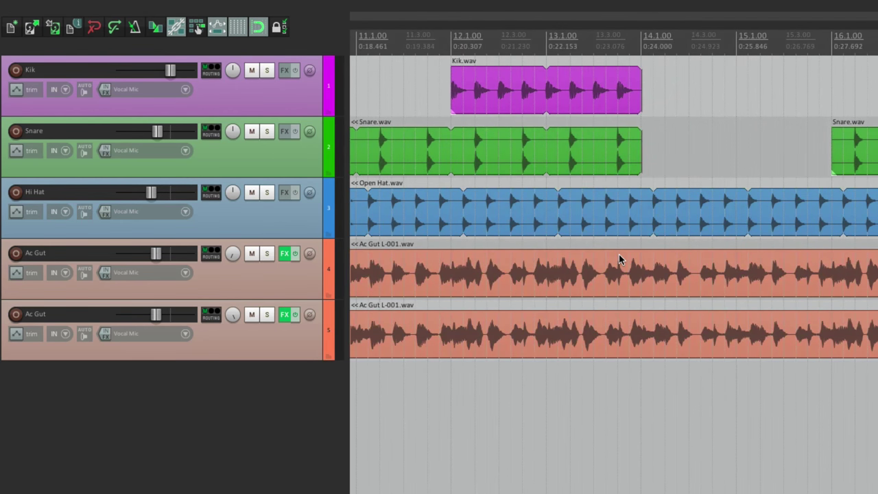
{"action": "scroll", "coordinate": [619, 260], "scroll_direction": "left", "scroll_amount": 12}
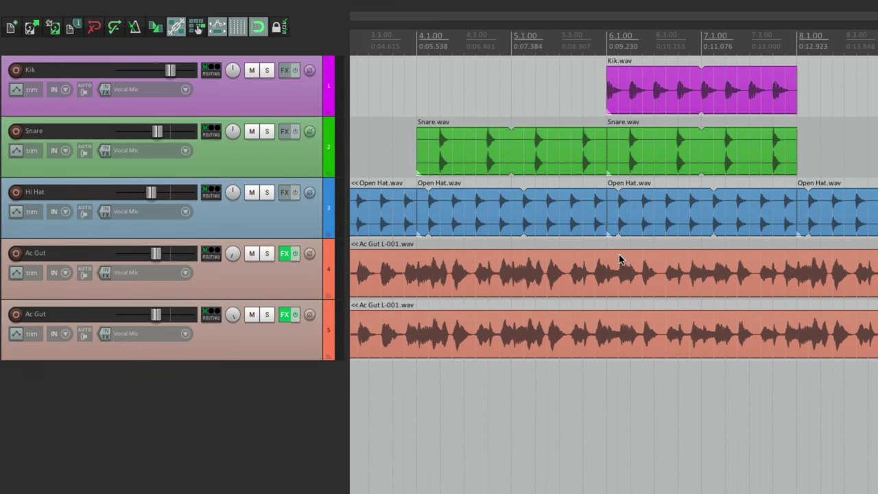
{"action": "scroll", "coordinate": [619, 259], "scroll_direction": "left", "scroll_amount": 5}
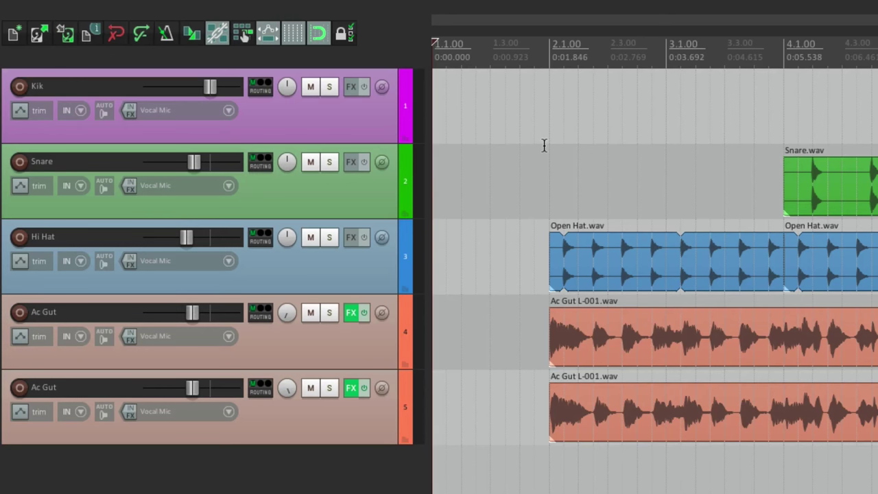
{"action": "left_click", "coordinate": [548, 58]}
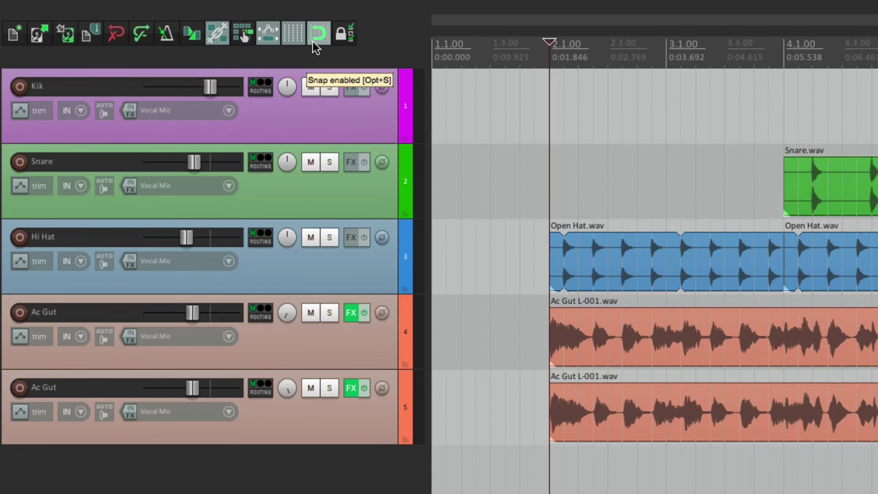
{"action": "left_click", "coordinate": [667, 107]}
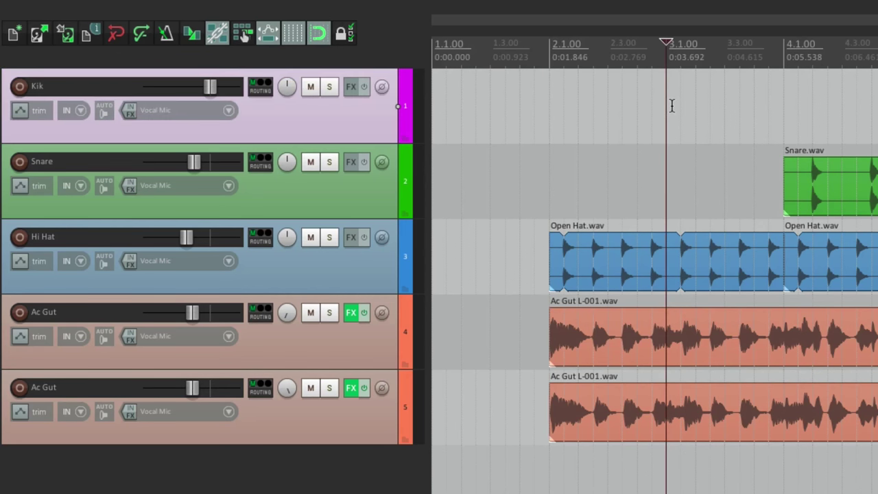
{"action": "left_click", "coordinate": [550, 112]}
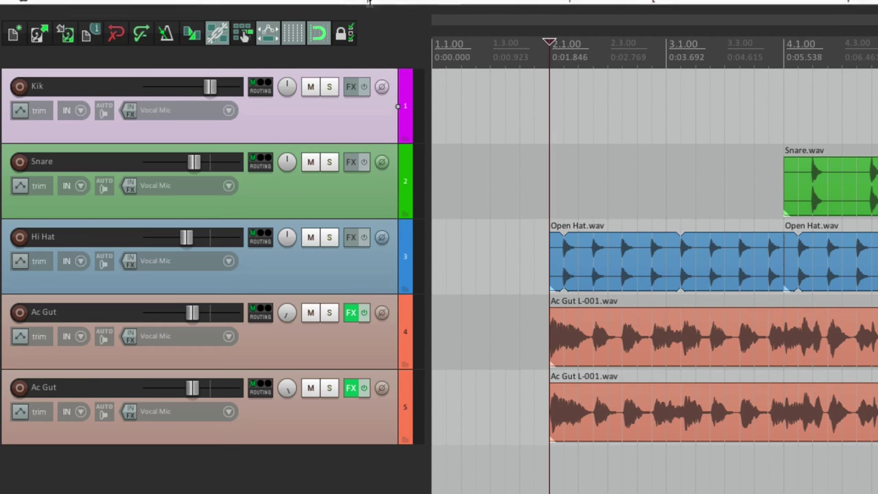
{"action": "left_click", "coordinate": [234, 8]}
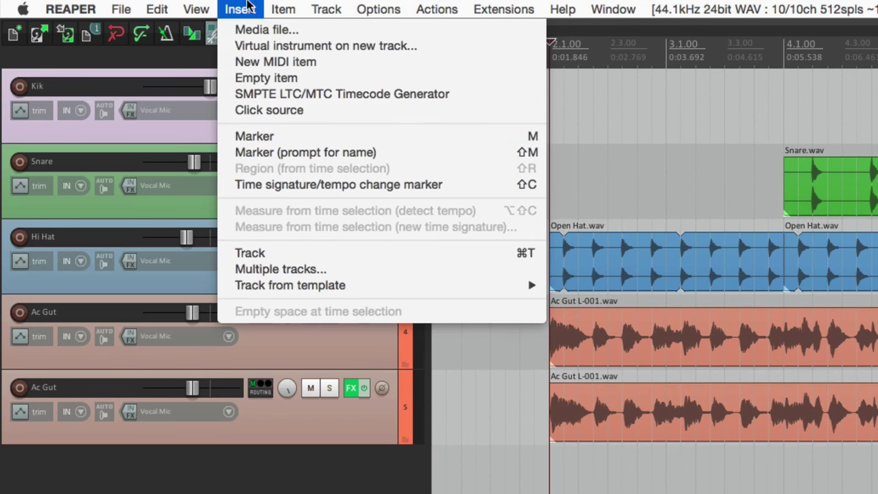
{"action": "left_click", "coordinate": [249, 8]}
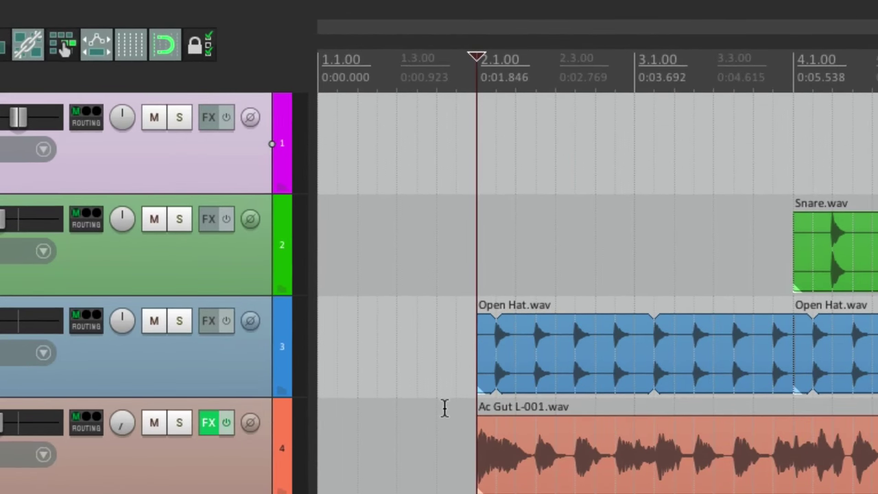
{"action": "key", "text": "m"}
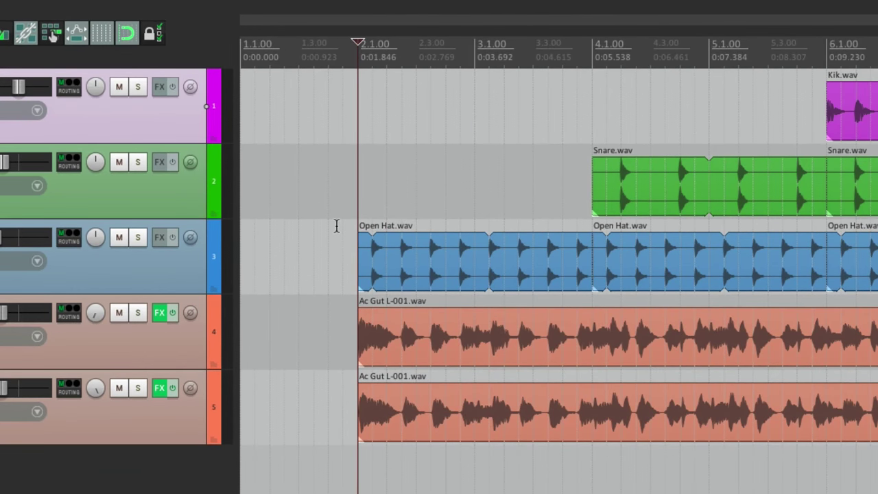
{"action": "key", "text": "shift+m"}
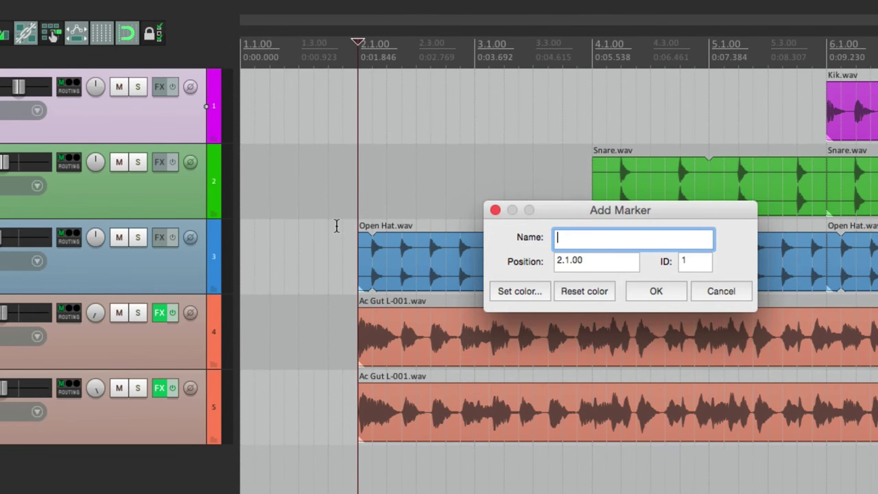
{"action": "type", "text": "Intro"}
{"action": "key", "text": "Return"}
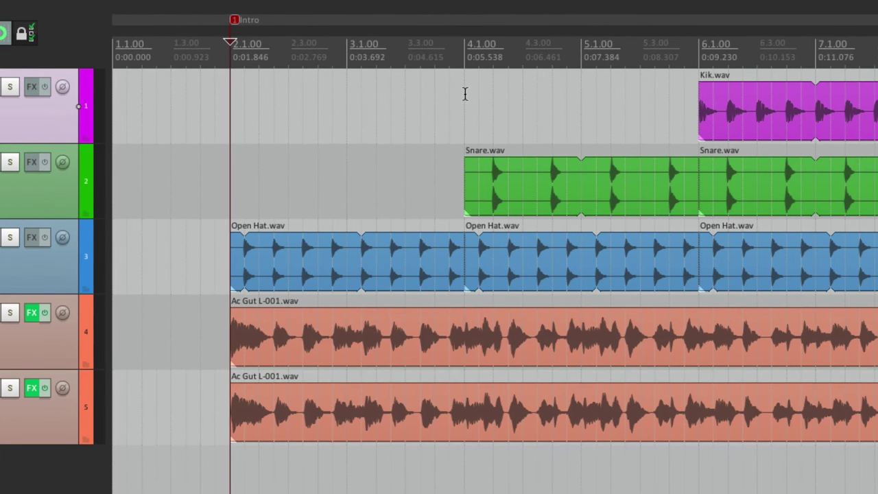
Step: Add a marker named "Verse 1" at measure 4.1.00, where the first snare item begins
{"action": "left_click", "coordinate": [466, 94]}
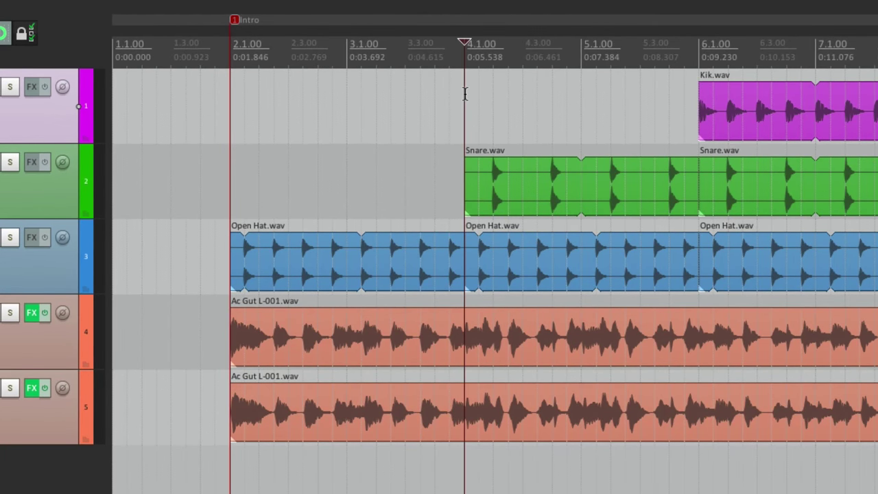
{"action": "right_click", "coordinate": [465, 53]}
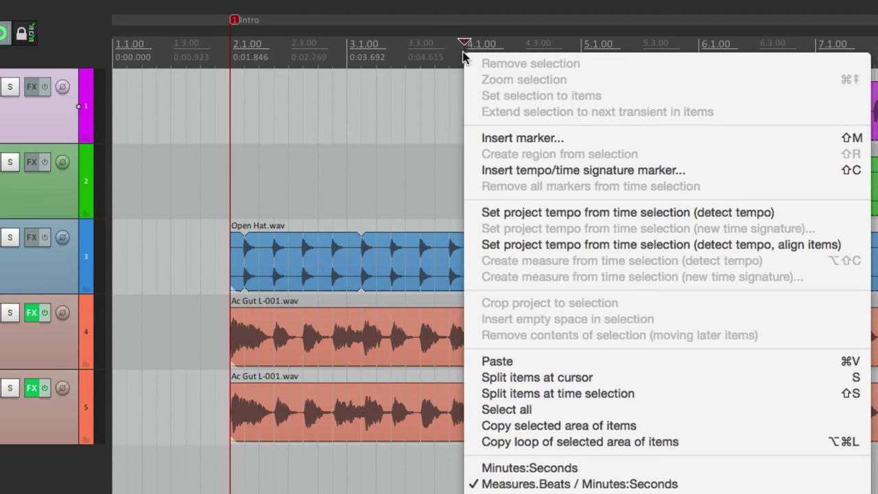
{"action": "left_click", "coordinate": [473, 138]}
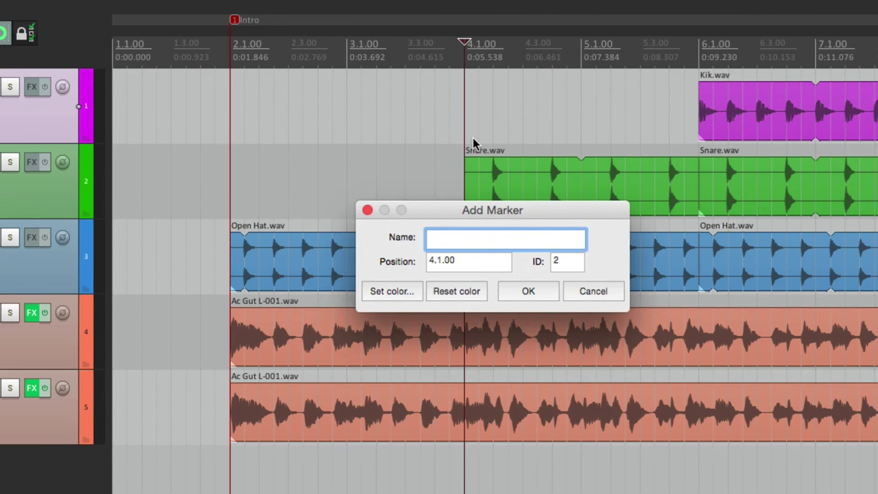
{"action": "type", "text": "Verse 1"}
{"action": "key", "text": "Return"}
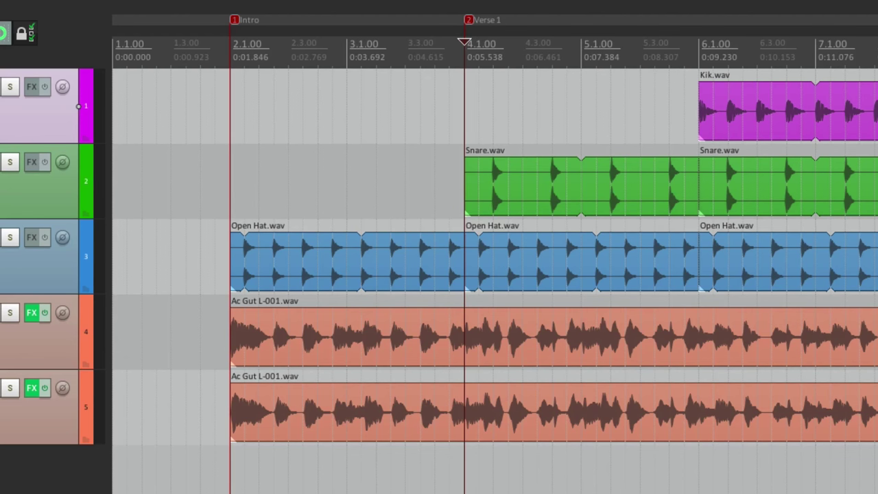
Step: Add a marker named "Chorus 1" at measure 6.1.00, where the first kick item begins
{"action": "left_click", "coordinate": [694, 98]}
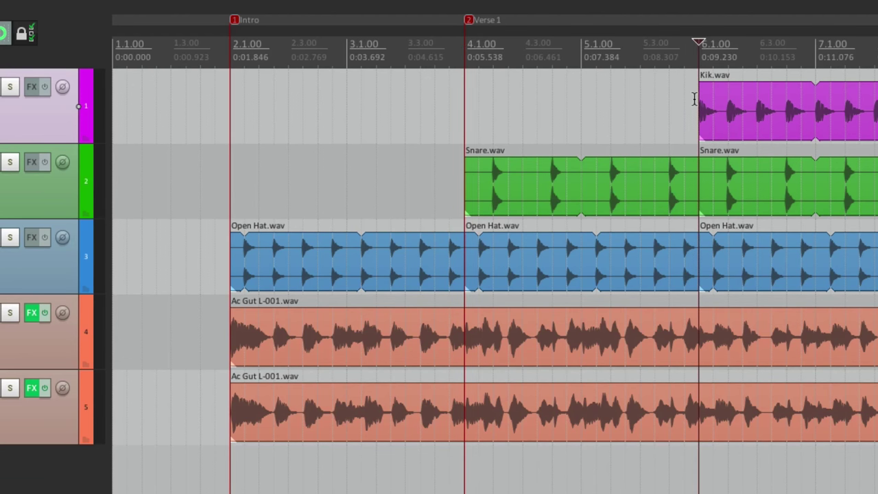
{"action": "key", "text": "shift+m"}
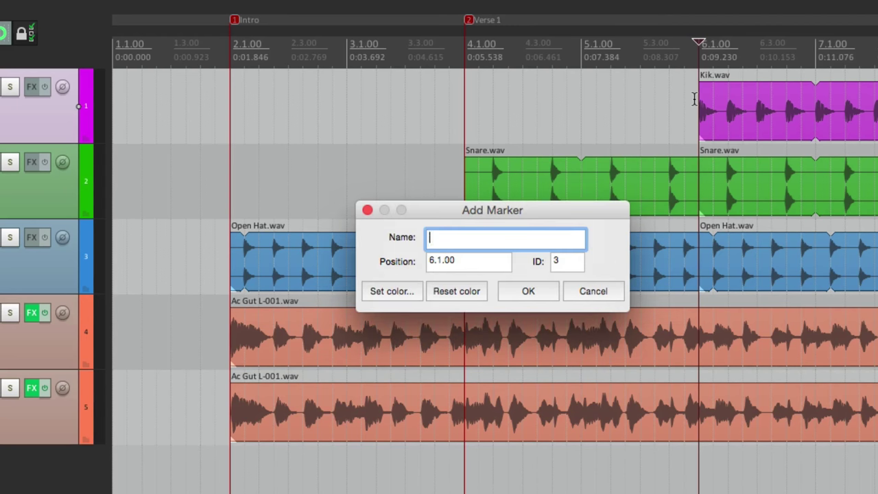
{"action": "type", "text": "Chorus 1"}
{"action": "key", "text": "Return"}
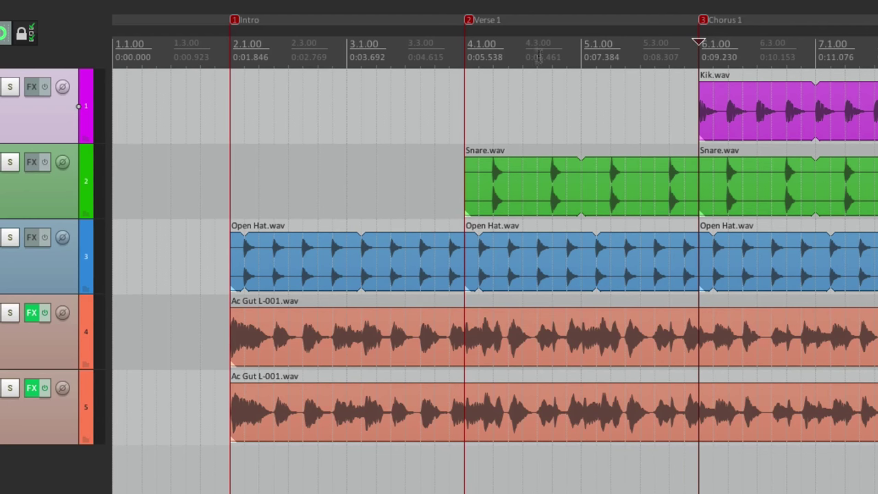
Step: Move the edit cursor between the positions of the Intro, Verse 1 and Chorus 1 markers
{"action": "left_click", "coordinate": [224, 163]}
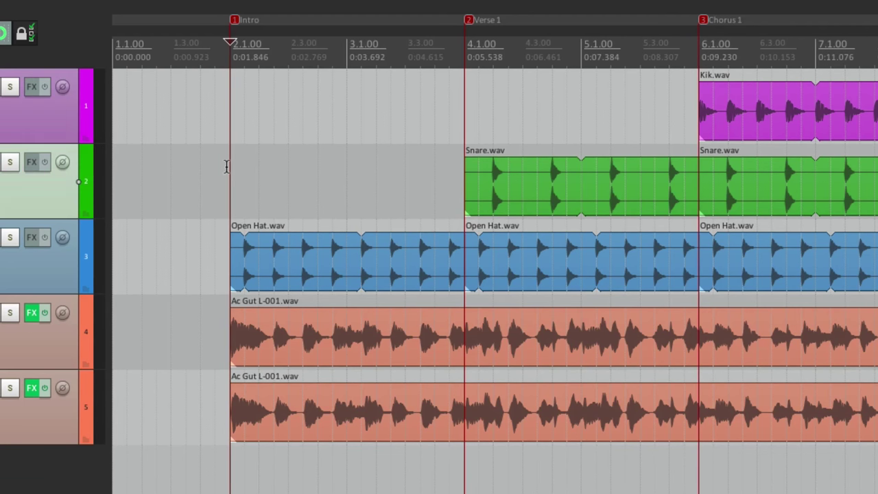
{"action": "left_click", "coordinate": [463, 108]}
{"action": "left_click", "coordinate": [693, 108]}
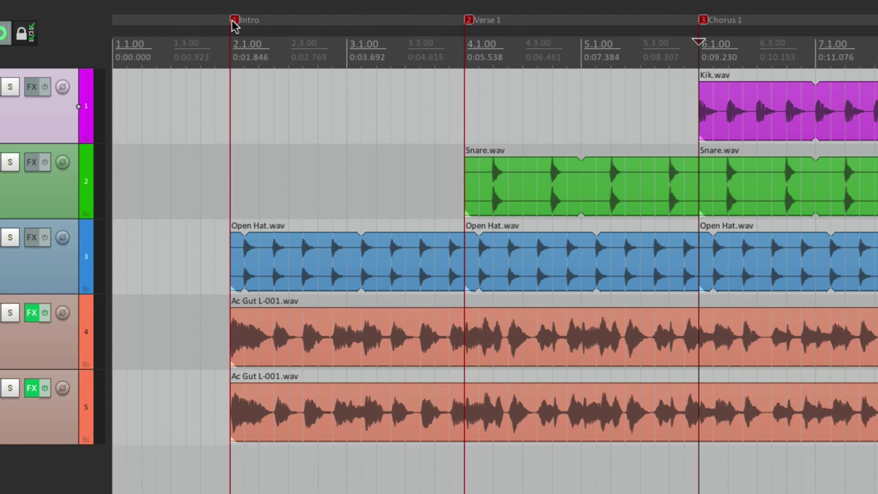
{"action": "mouse_move", "coordinate": [234, 22]}
{"action": "left_mouse_down"}
{"action": "mouse_move", "coordinate": [347, 30]}
{"action": "mouse_move", "coordinate": [270, 41]}
{"action": "mouse_move", "coordinate": [251, 34]}
{"action": "mouse_move", "coordinate": [235, 44]}
{"action": "left_mouse_up"}
{"action": "mouse_move", "coordinate": [468, 24]}
{"action": "left_mouse_down"}
{"action": "mouse_move", "coordinate": [352, 21]}
{"action": "mouse_move", "coordinate": [584, 24]}
{"action": "mouse_move", "coordinate": [468, 23]}
{"action": "left_mouse_up"}
Step: Inspect the Verse 1 marker's edit settings and the edit and remove options of the Intro marker
{"action": "right_click", "coordinate": [470, 21]}
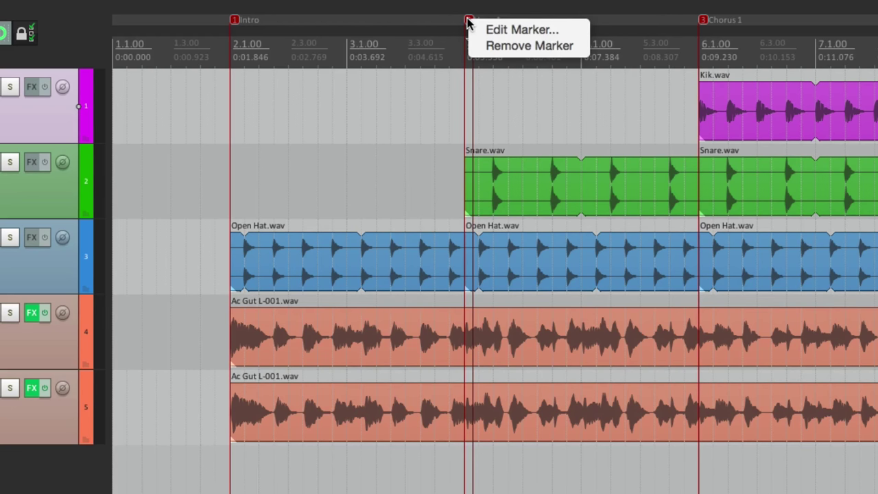
{"action": "left_click", "coordinate": [471, 30]}
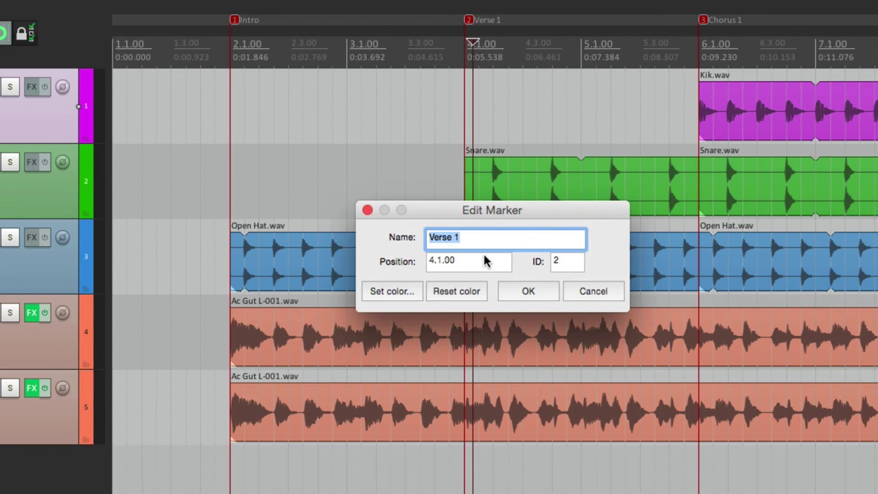
{"action": "key", "text": "Return"}
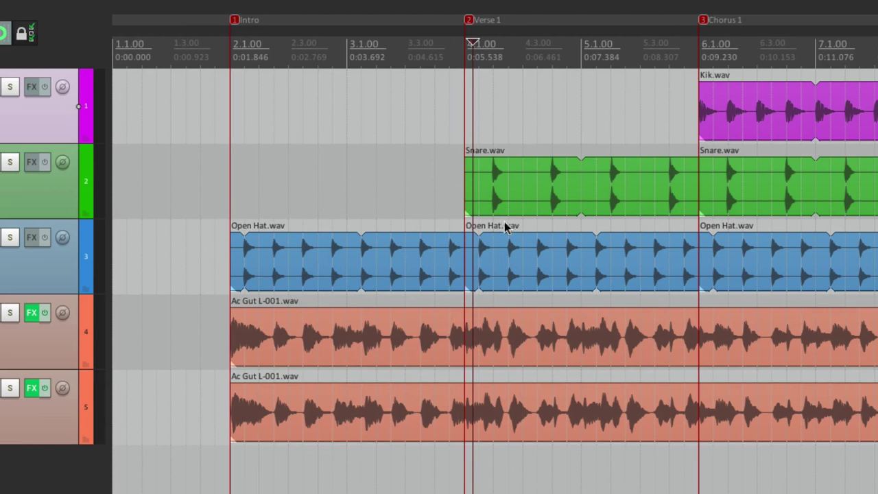
{"action": "right_click", "coordinate": [234, 21]}
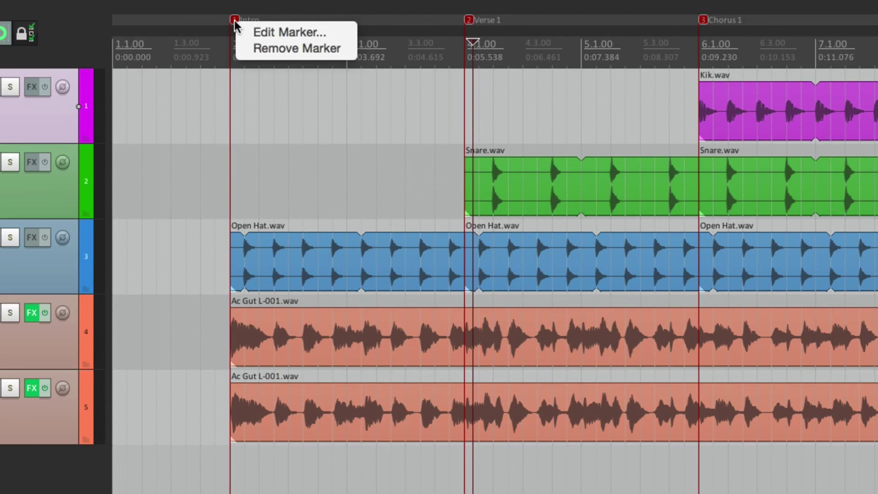
{"action": "left_click", "coordinate": [237, 55]}
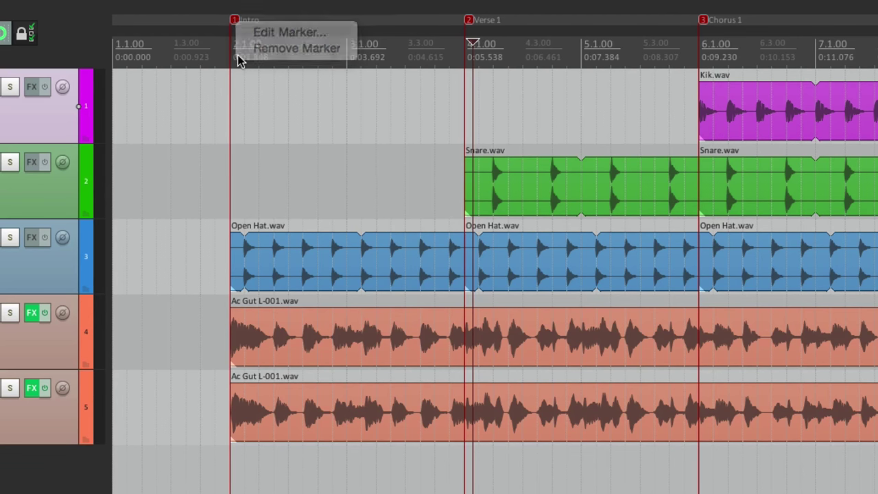
{"action": "key", "text": "ctrl+z"}
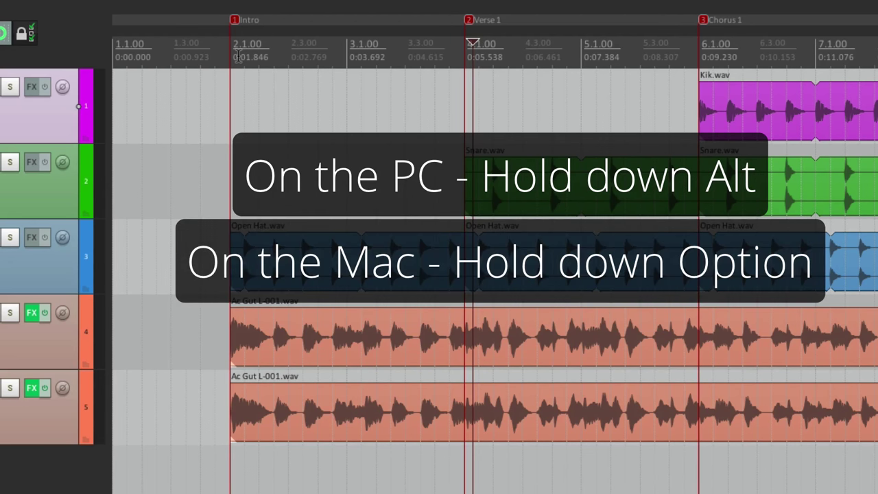
Step: Delete the Intro, Verse 1 and Chorus 1 markers from the timeline
{"action": "left_click", "coordinate": [235, 20], "text": "alt"}
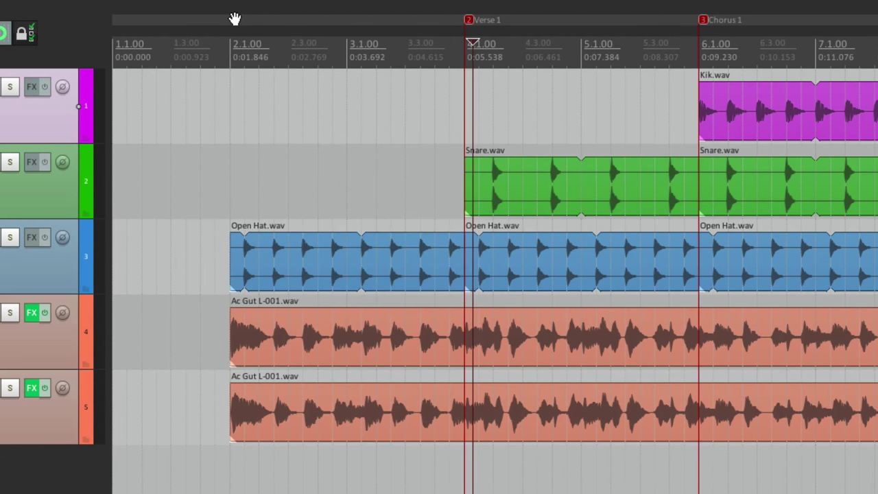
{"action": "left_click", "coordinate": [469, 22], "text": "alt"}
{"action": "left_click", "coordinate": [704, 21], "text": "alt"}
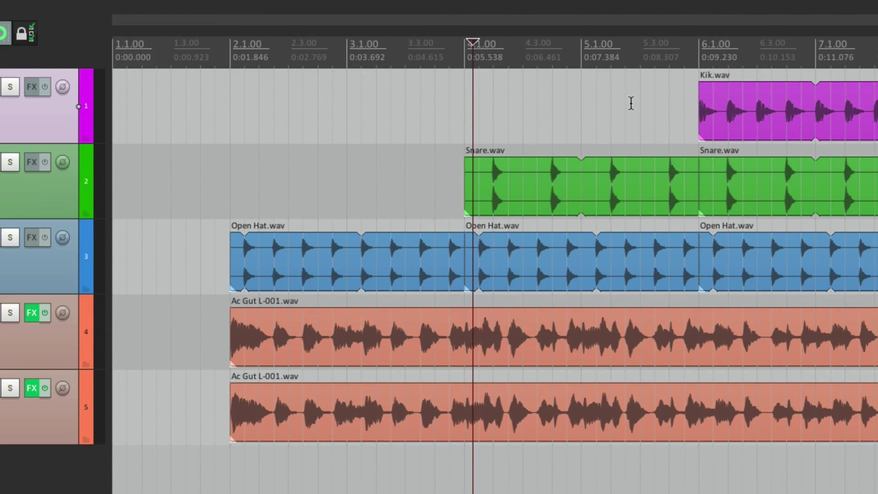
Step: Undo the deletion of the three song-section markers
{"action": "key", "text": "super+z"}
{"action": "key", "text": "super+z"}
{"action": "key", "text": "super+z"}
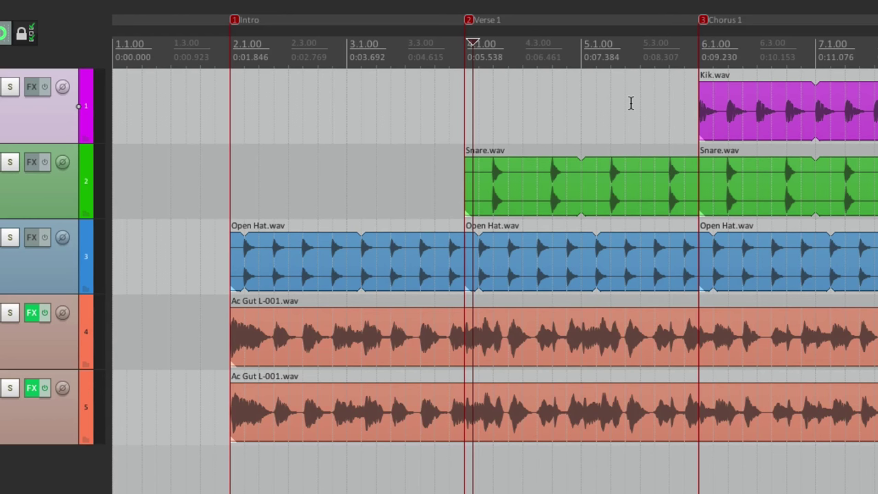
Step: Check the ID numbers of the Intro and Verse 1 markers in their edit settings
{"action": "right_click", "coordinate": [235, 23]}
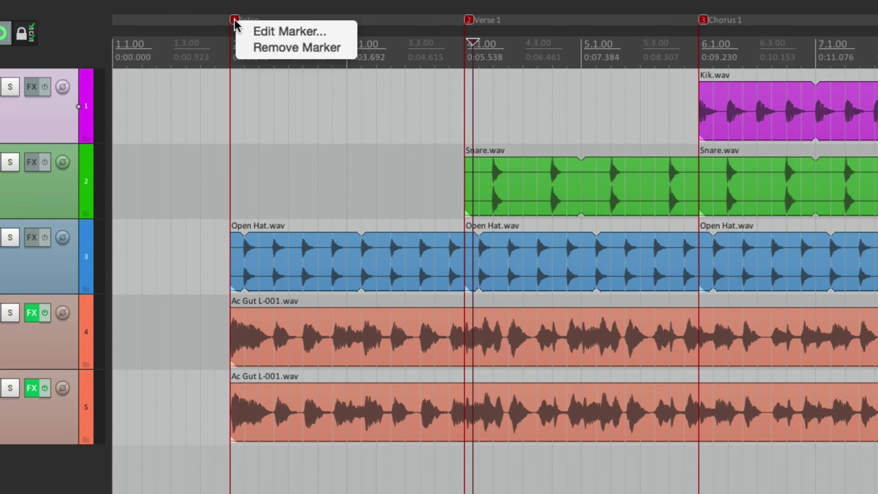
{"action": "left_click", "coordinate": [243, 29]}
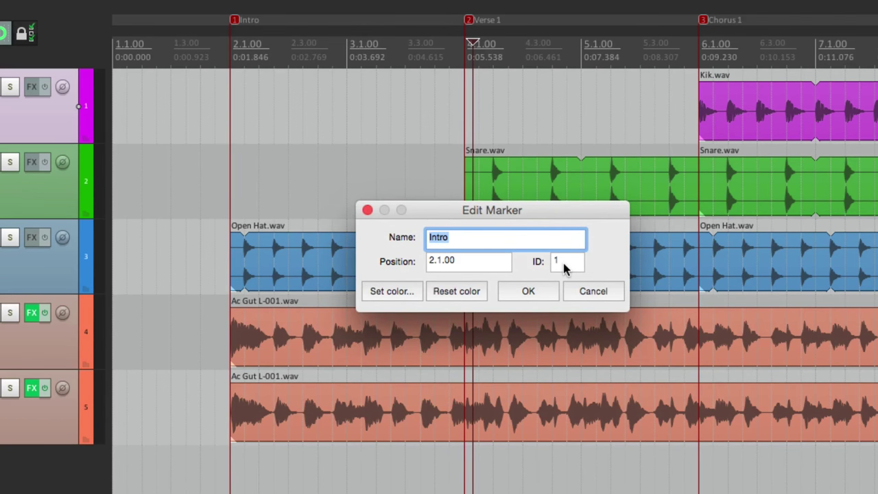
{"action": "key", "text": "Return"}
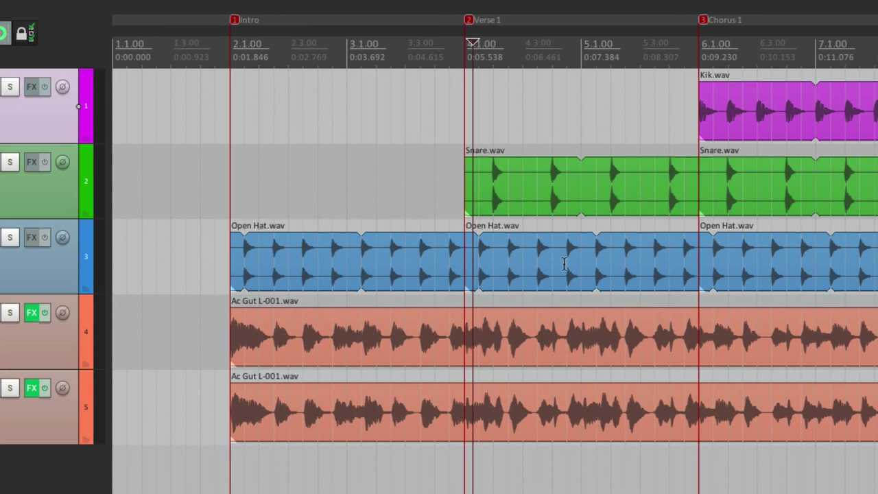
{"action": "right_click", "coordinate": [470, 22]}
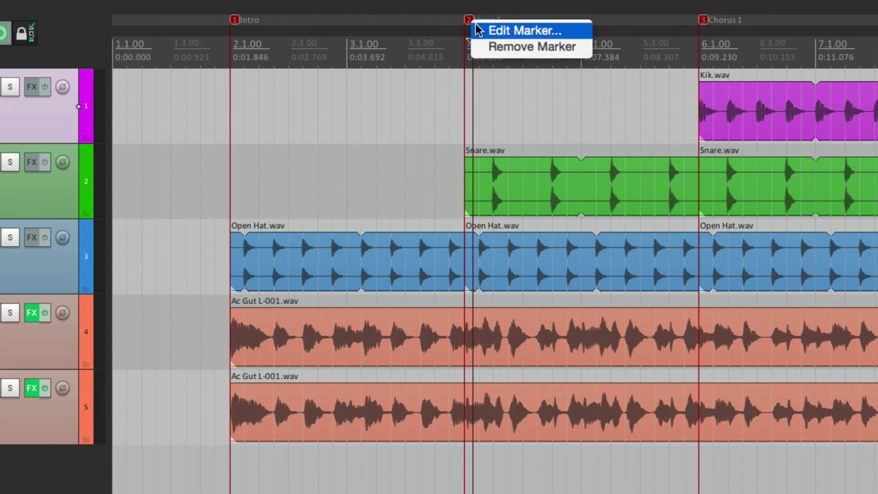
{"action": "left_click", "coordinate": [476, 29]}
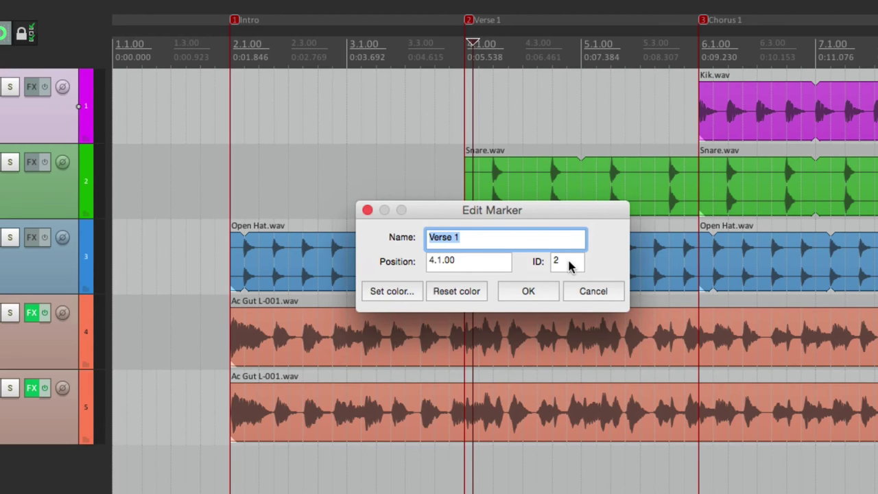
{"action": "key", "text": "Return"}
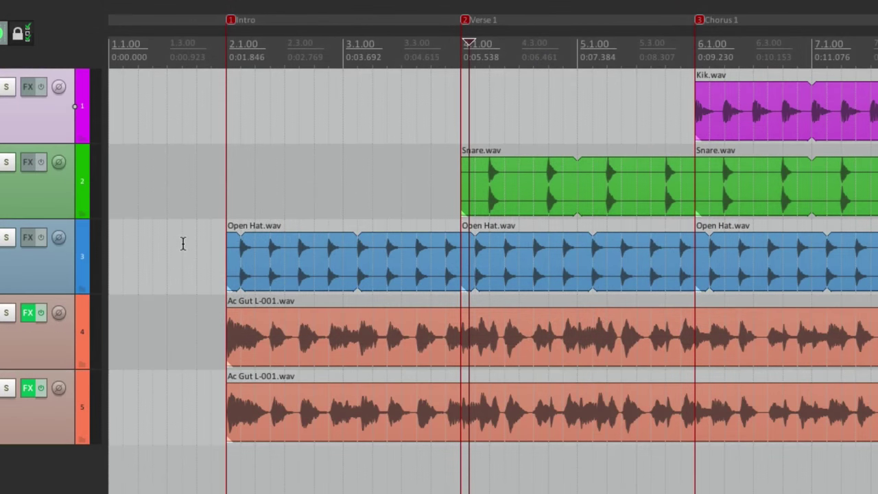
Step: Jump the edit cursor to the Intro marker, then Verse 1, then forward to Chorus 1
{"action": "key", "text": "1"}
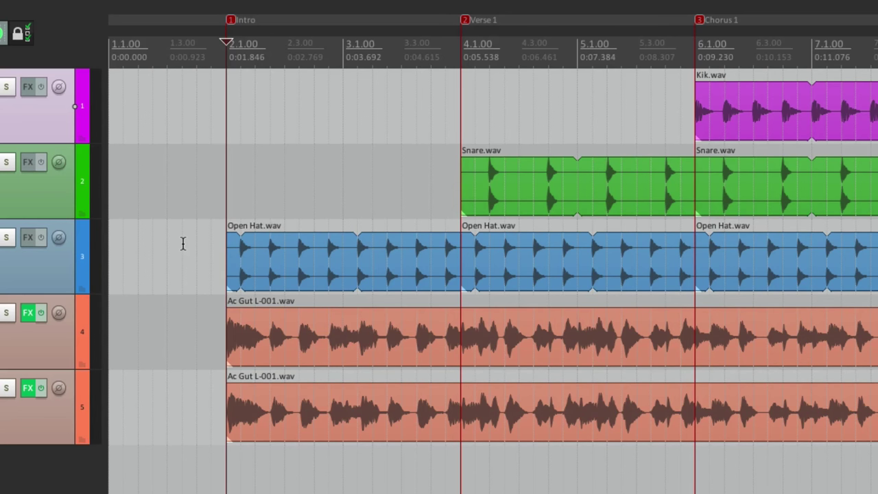
{"action": "key", "text": "2"}
{"action": "key", "text": "]"}
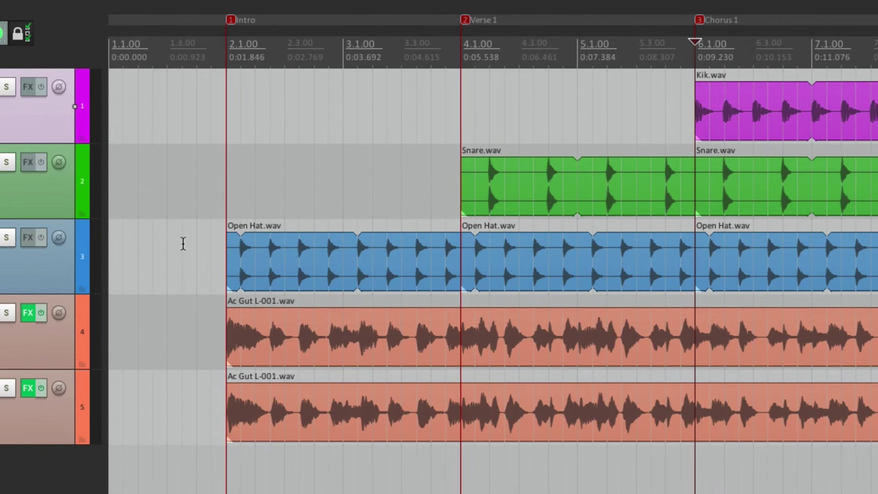
Step: Step the edit cursor back and forth through the markers between Chorus 1 and Intro, finishing on Chorus 1
{"action": "key", "text": "bracketleft"}
{"action": "key", "text": "bracketleft"}
{"action": "key", "text": "bracketright"}
{"action": "key", "text": "bracketright"}
{"action": "key", "text": "bracketleft"}
{"action": "key", "text": "bracketleft"}
{"action": "key", "text": "bracketright"}
{"action": "key", "text": "bracketright"}
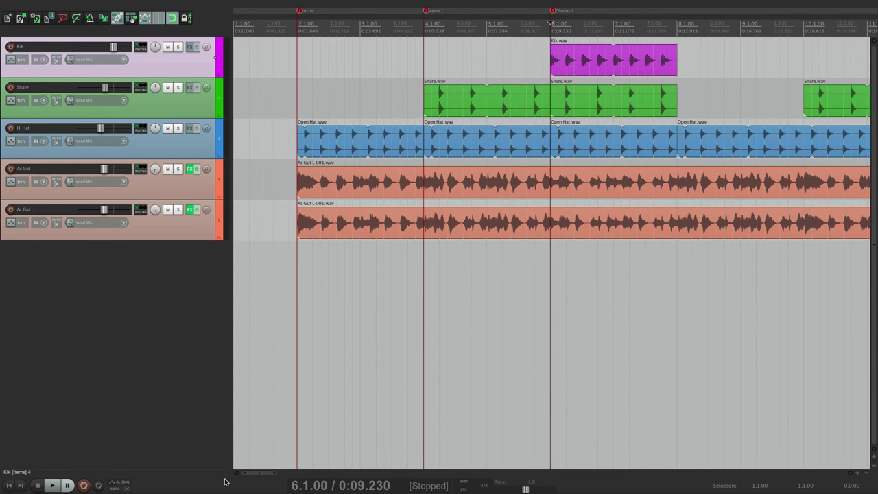
Step: Jump the edit cursor to the Verse 1 marker from the transport's list of markers
{"action": "right_click", "coordinate": [225, 482]}
{"action": "mouse_move", "coordinate": [240, 223]}
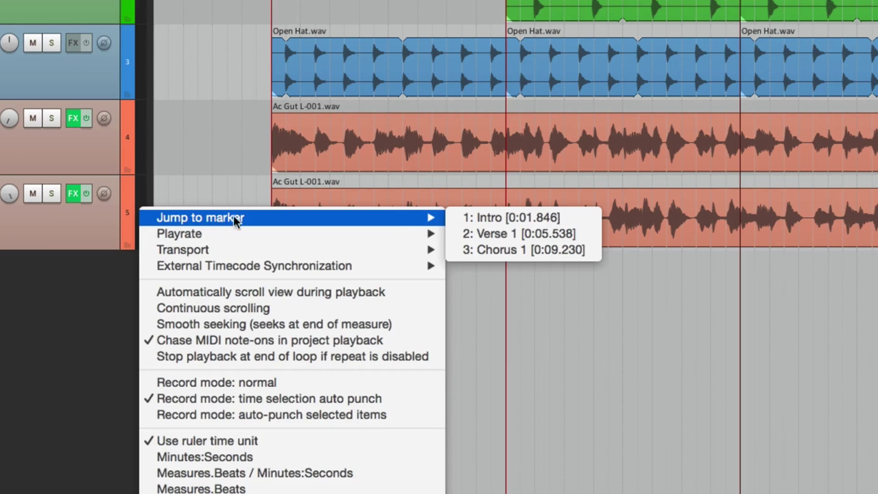
{"action": "left_click", "coordinate": [455, 235]}
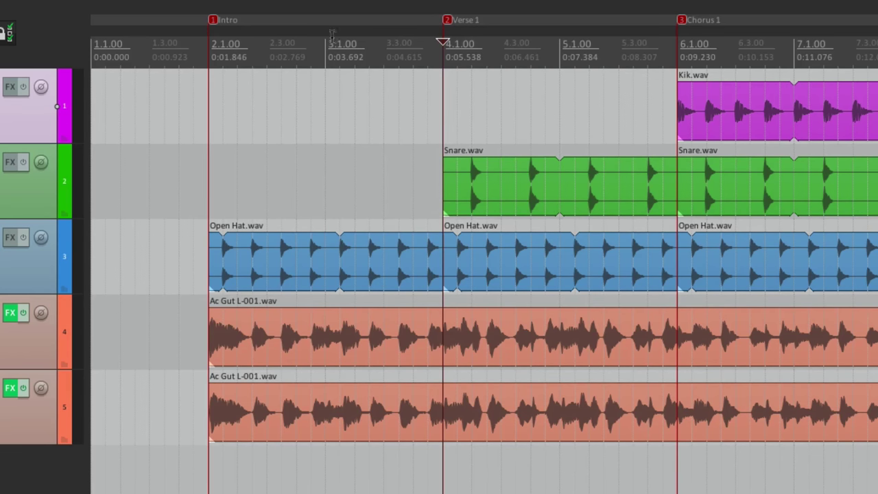
Step: Change the Intro marker's color to yellow
{"action": "double_click", "coordinate": [215, 26]}
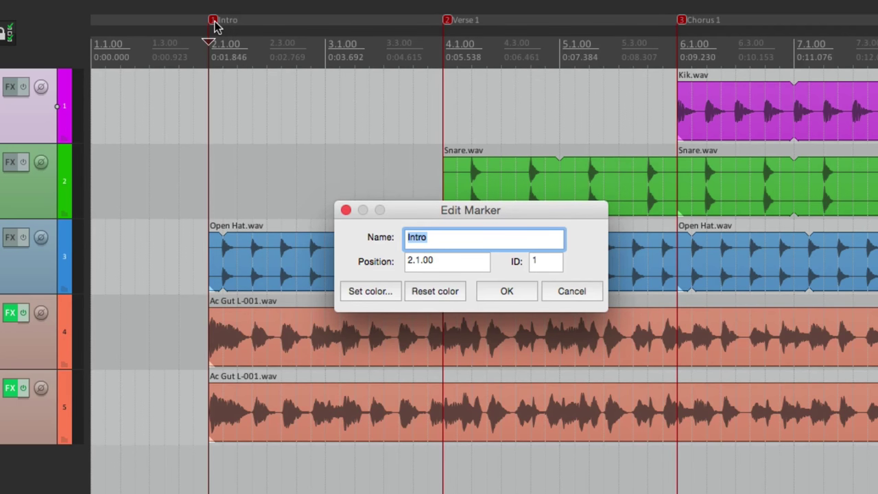
{"action": "left_click", "coordinate": [371, 292]}
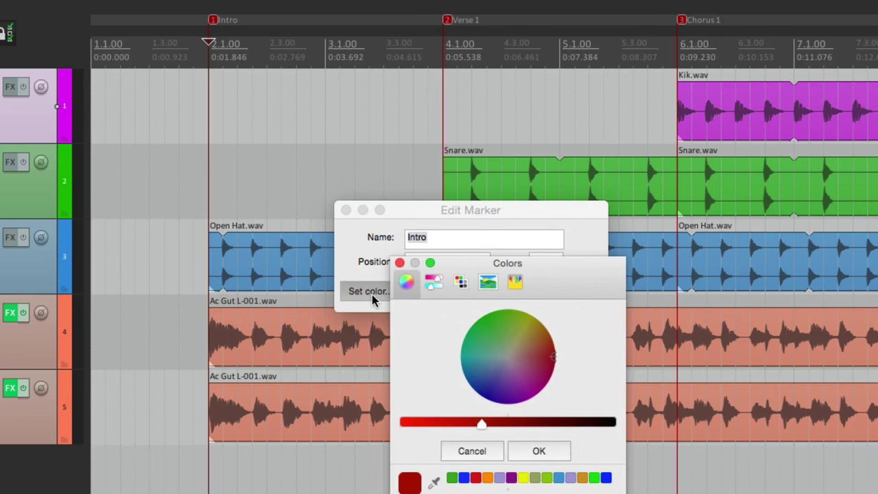
{"action": "left_click", "coordinate": [528, 328]}
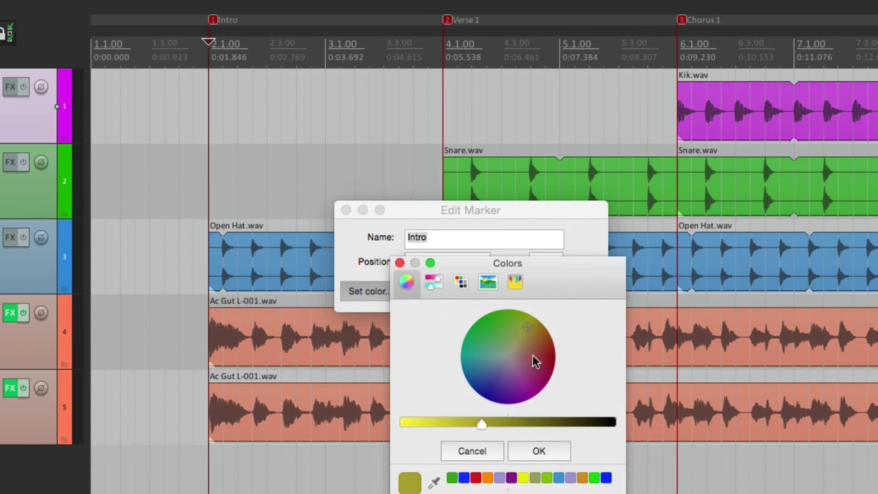
{"action": "left_click", "coordinate": [540, 451]}
{"action": "left_click", "coordinate": [506, 291]}
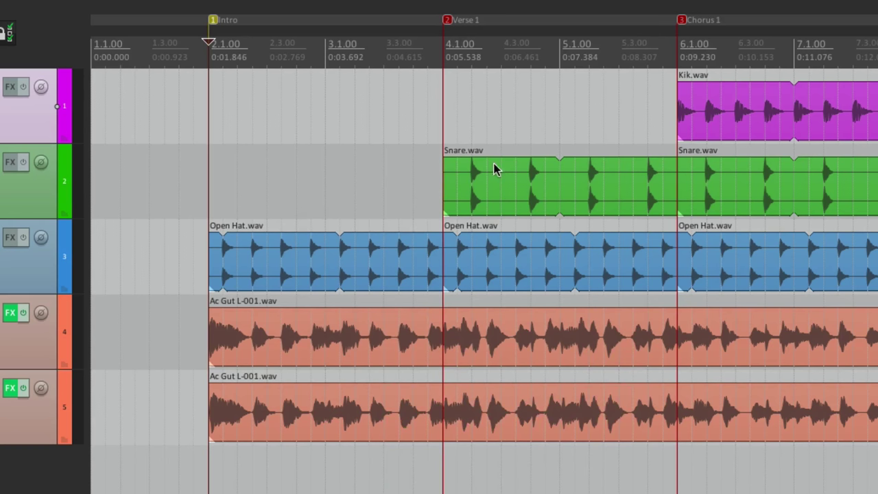
Step: Change the Verse 1 marker's color to green
{"action": "double_click", "coordinate": [446, 20]}
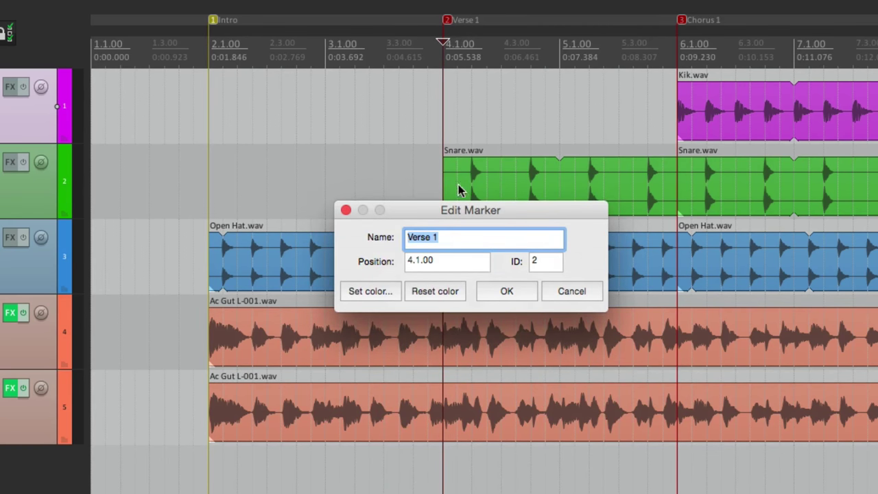
{"action": "left_click", "coordinate": [376, 291]}
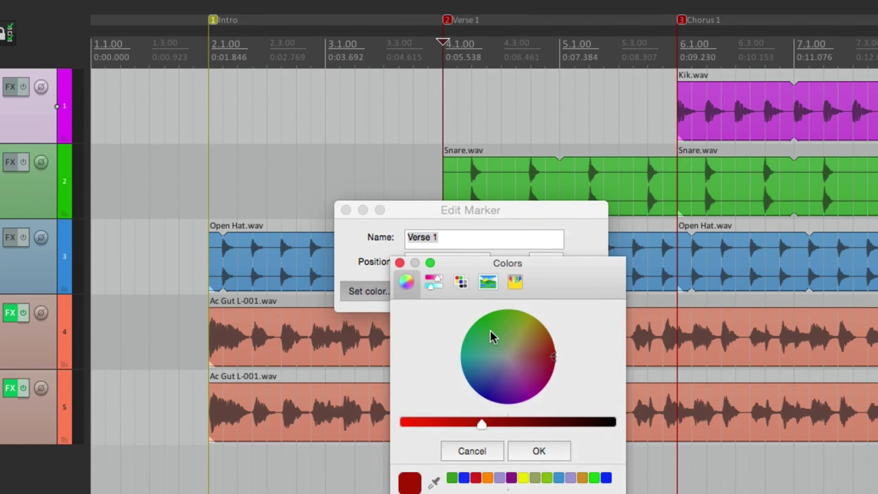
{"action": "left_click", "coordinate": [493, 332]}
{"action": "key", "text": "Return"}
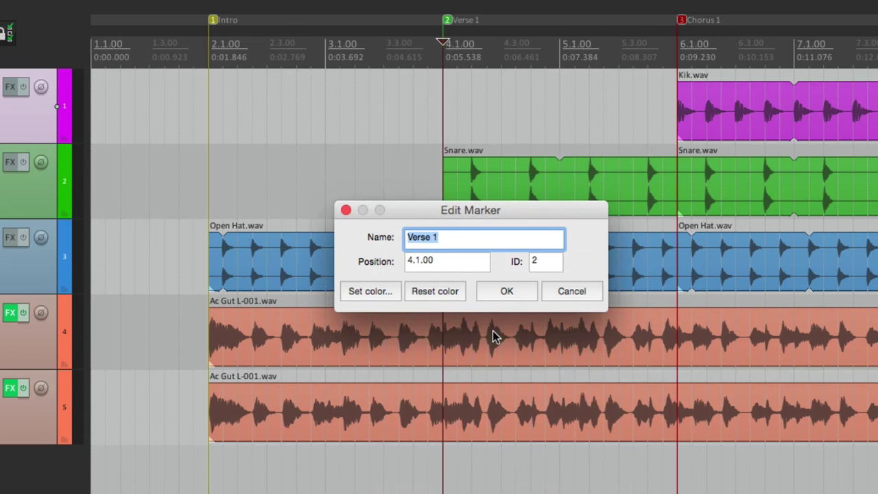
{"action": "left_click", "coordinate": [506, 291]}
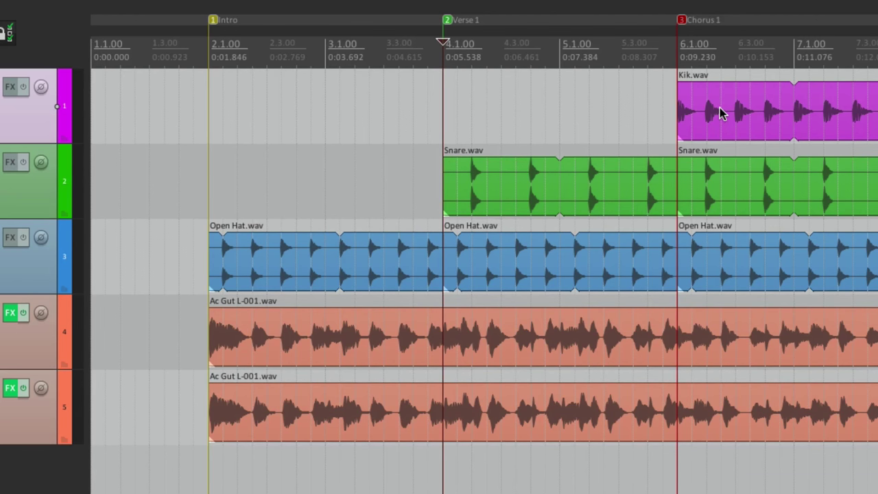
Step: Make a time selection of the Intro, Verse 1 and Chorus 1 sections in turn, using the timeline ruler
{"action": "double_click", "coordinate": [356, 58]}
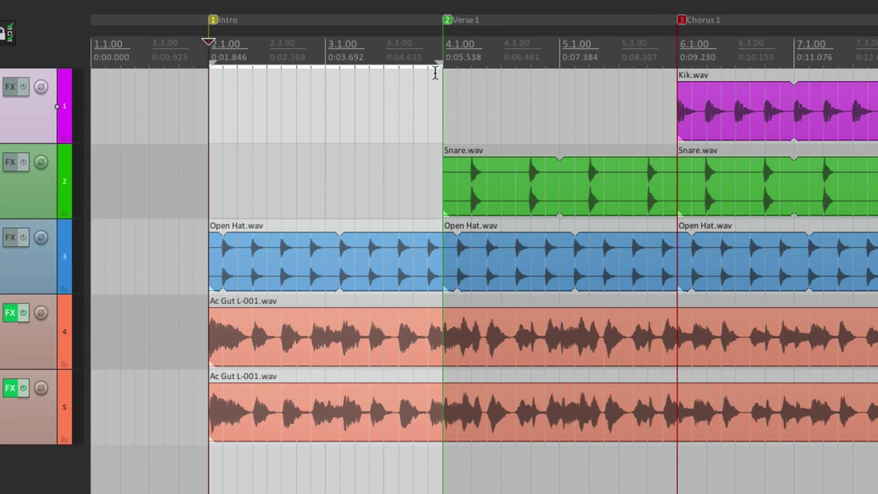
{"action": "double_click", "coordinate": [542, 62]}
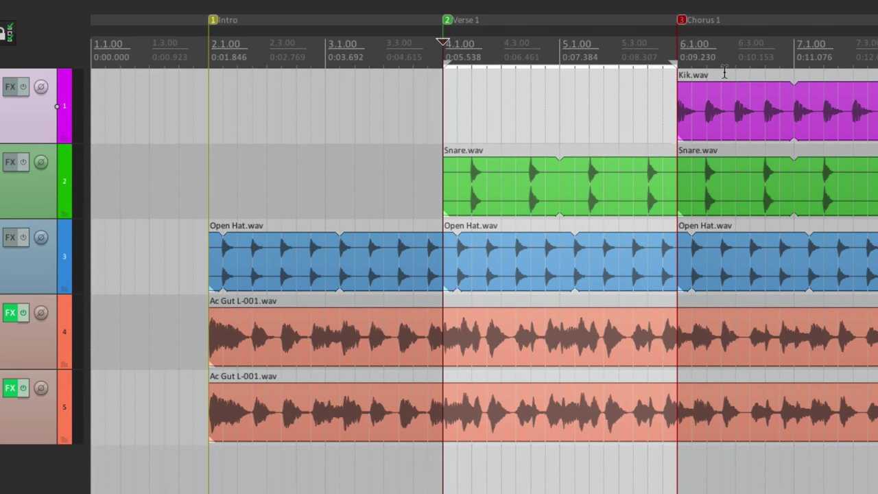
{"action": "double_click", "coordinate": [752, 55]}
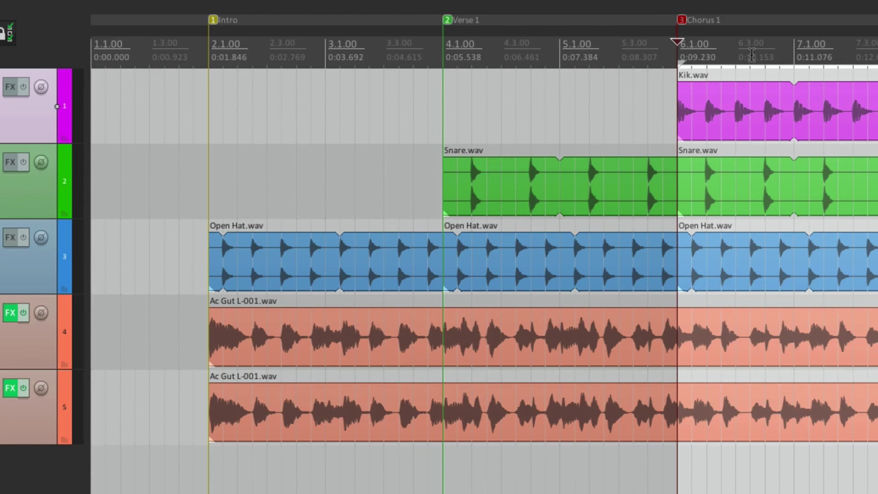
Step: Switch the time selection between the Verse 1, Intro and Chorus 1 sections from the marker lane, ending on Chorus 1
{"action": "left_click", "coordinate": [549, 22]}
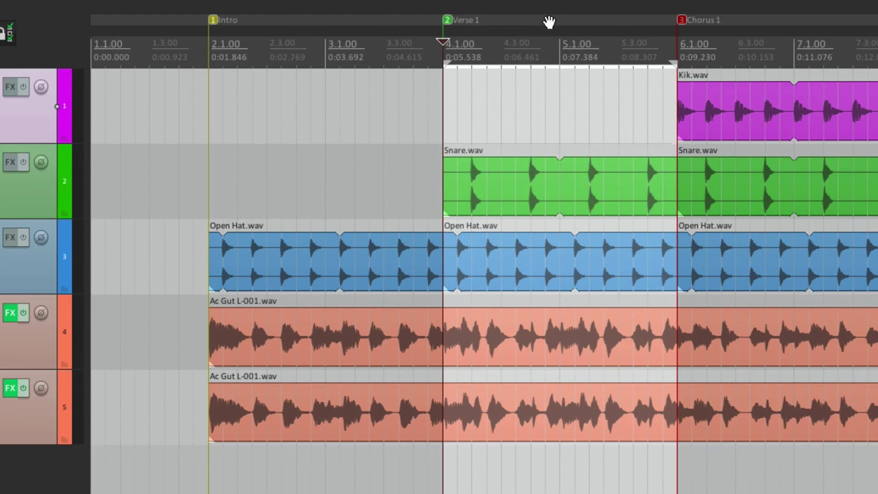
{"action": "left_click", "coordinate": [333, 16]}
{"action": "left_click", "coordinate": [515, 12]}
{"action": "left_click", "coordinate": [514, 11]}
{"action": "left_click", "coordinate": [763, 19]}
{"action": "left_click", "coordinate": [763, 18]}
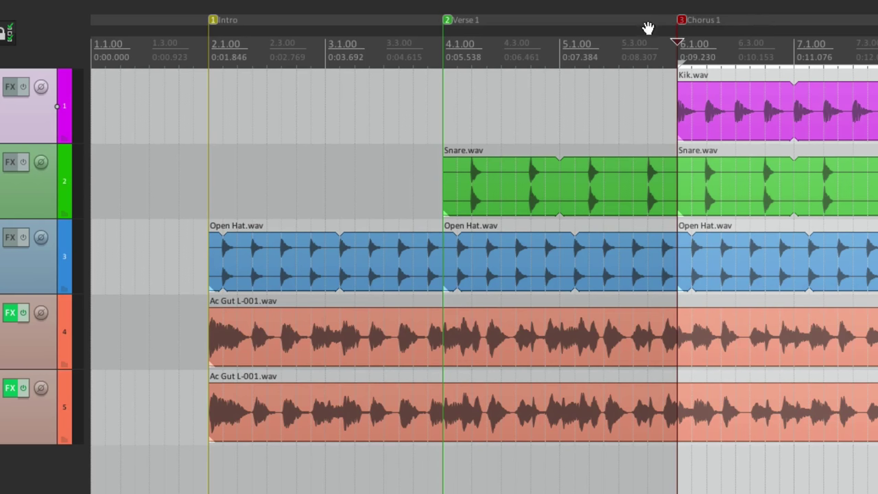
Step: Select the Intro, Verse 1 and Chorus 1 sections again from the ruler, return to Intro, and clear the time selection
{"action": "double_click", "coordinate": [286, 53]}
{"action": "double_click", "coordinate": [511, 59]}
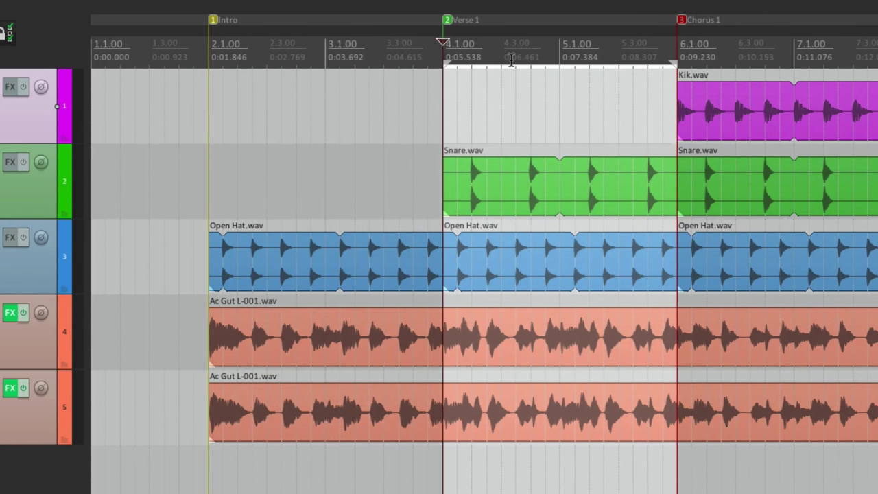
{"action": "left_click", "coordinate": [747, 59]}
{"action": "left_click", "coordinate": [746, 58]}
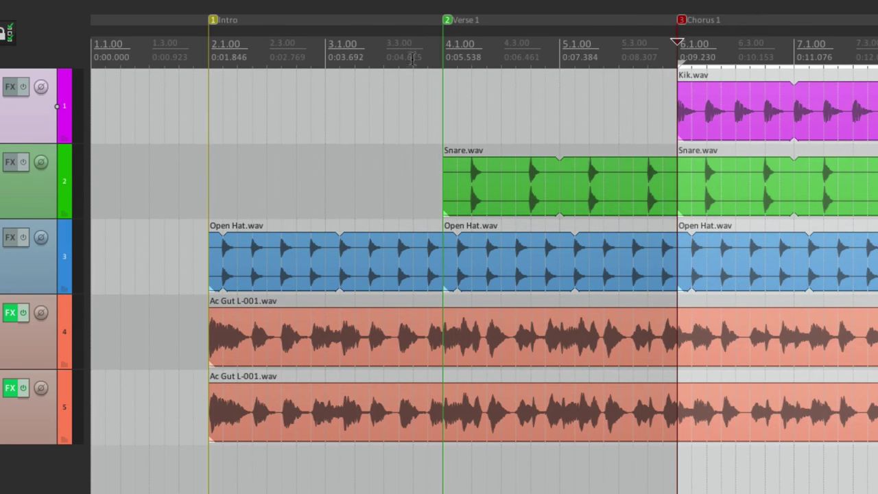
{"action": "double_click", "coordinate": [357, 62]}
{"action": "key", "text": "Escape"}
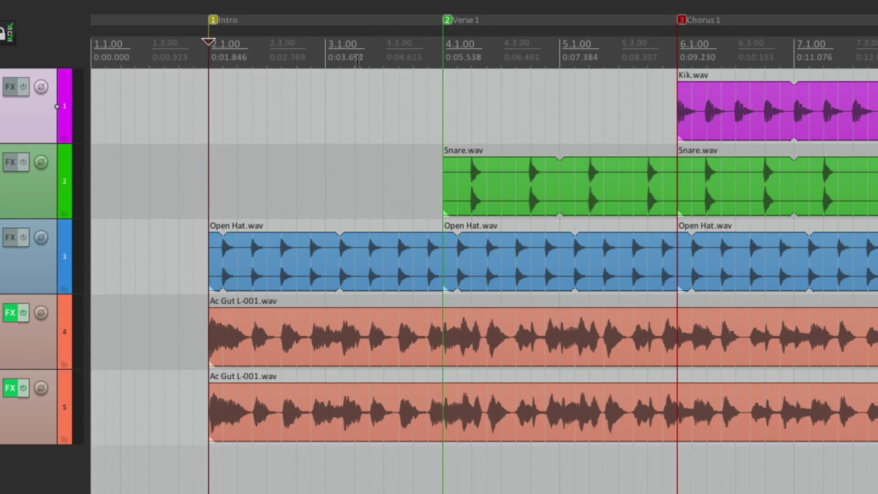
Step: Play the project from just before the Intro marker and drop three unnamed markers before Verse 1, then stop playback
{"action": "left_click", "coordinate": [183, 173]}
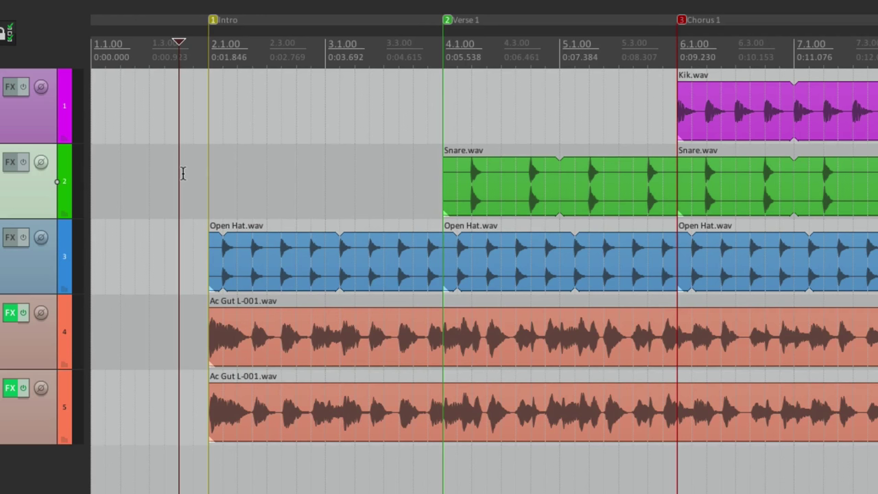
{"action": "key", "text": "space"}
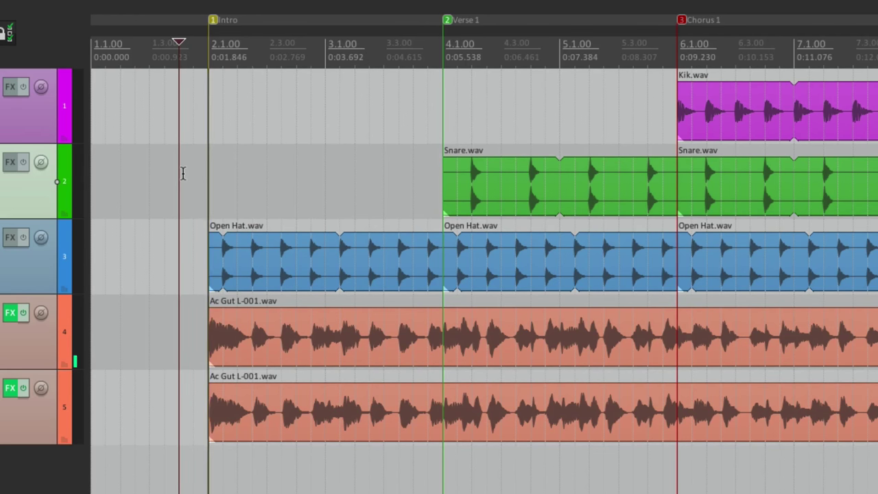
{"action": "key", "text": "m"}
{"action": "key", "text": "m"}
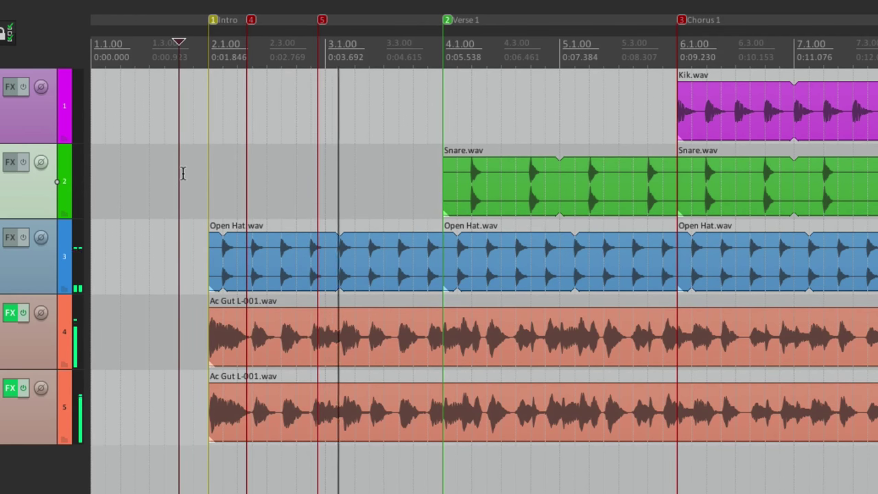
{"action": "key", "text": "m"}
{"action": "key", "text": "space"}
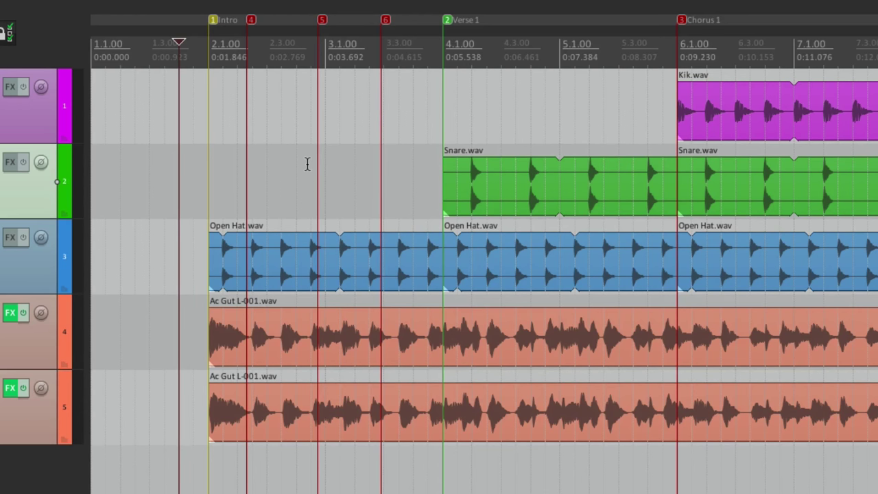
Step: Undo the three unnamed markers added during playback
{"action": "key", "text": "ctrl+z"}
{"action": "key", "text": "ctrl+z"}
{"action": "key", "text": "ctrl+z"}
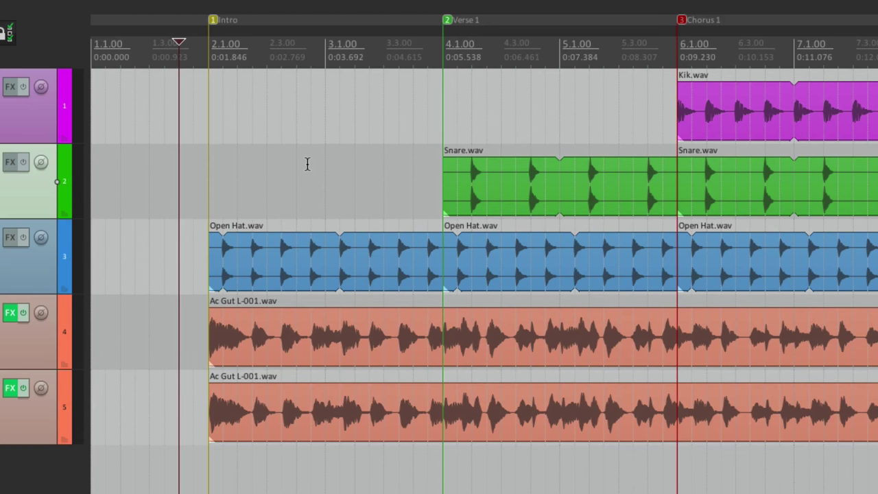
Step: Open the settings for a new named marker during playback, dismiss them without adding it, and stop playback
{"action": "key", "text": "space"}
{"action": "key", "text": "shift+m"}
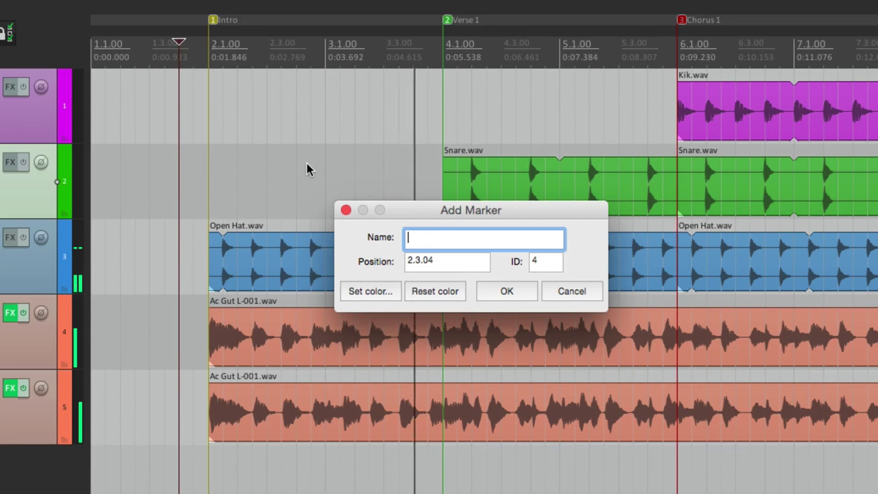
{"action": "key", "text": "Escape"}
{"action": "key", "text": "space"}
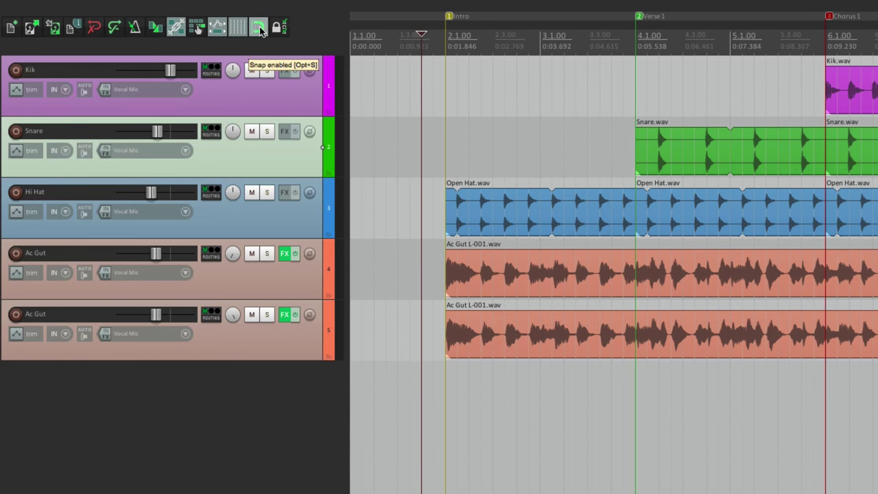
Step: Examine the snapping options in the Snap/Grid Settings
{"action": "right_click", "coordinate": [260, 29]}
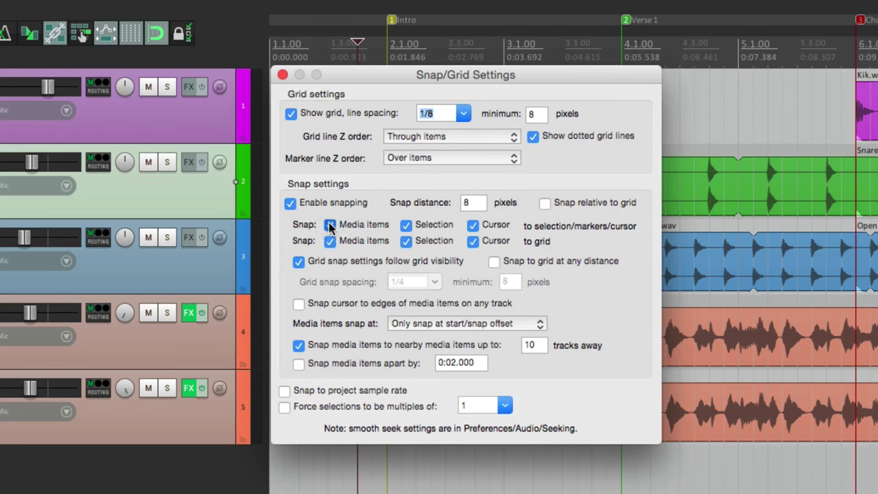
{"action": "left_click", "coordinate": [282, 74]}
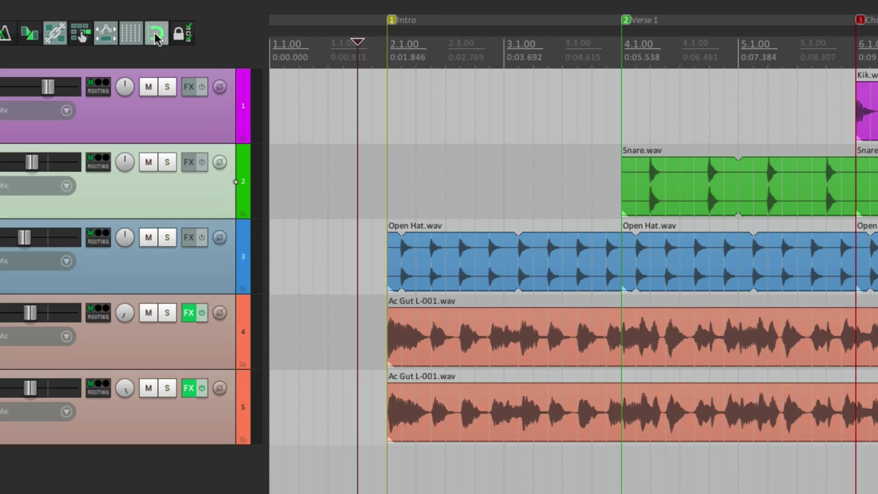
Step: Try moving the Intro marker between 2.1.00 and 2.3.00 with snapping off, then re-enable snapping and undo the move
{"action": "left_click_drag", "start_coordinate": [393, 20], "coordinate": [443, 23]}
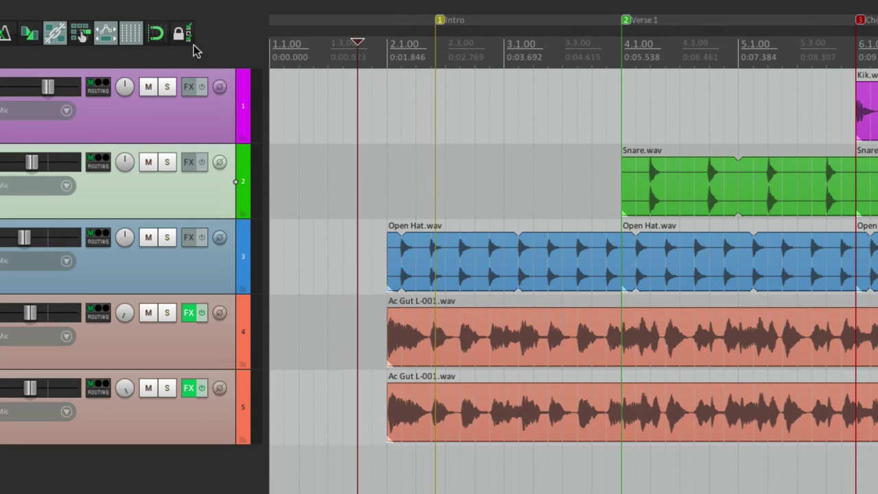
{"action": "left_click", "coordinate": [156, 33]}
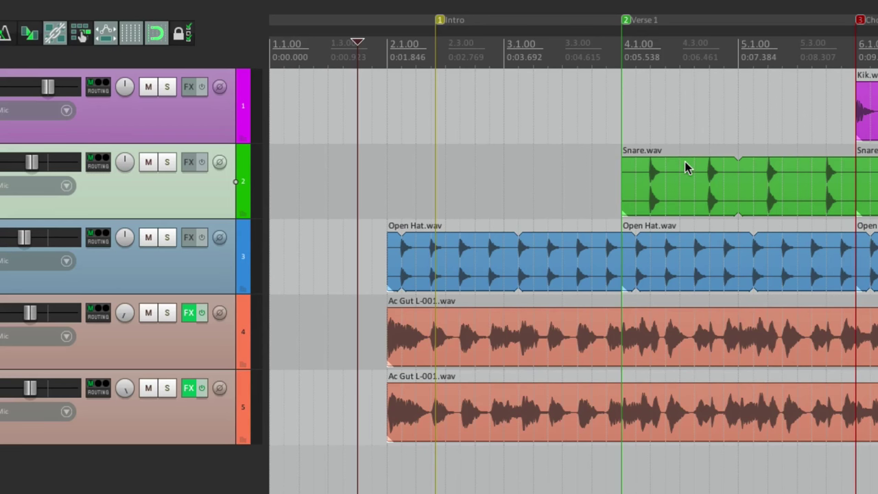
{"action": "left_click_drag", "start_coordinate": [684, 161], "coordinate": [501, 171]}
{"action": "key", "text": "ctrl+z"}
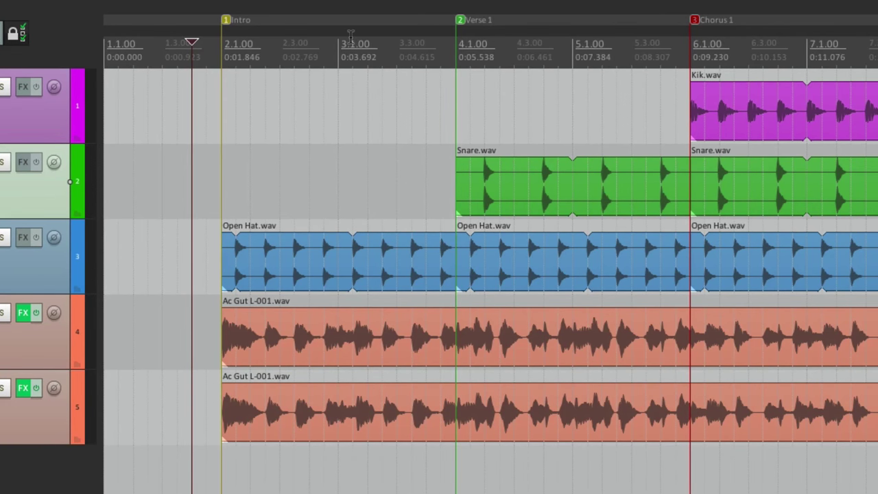
Step: Remove all markers from a time selection running from the project start across the Intro, Verse 1 and Chorus 1 sections
{"action": "key", "text": "Home"}
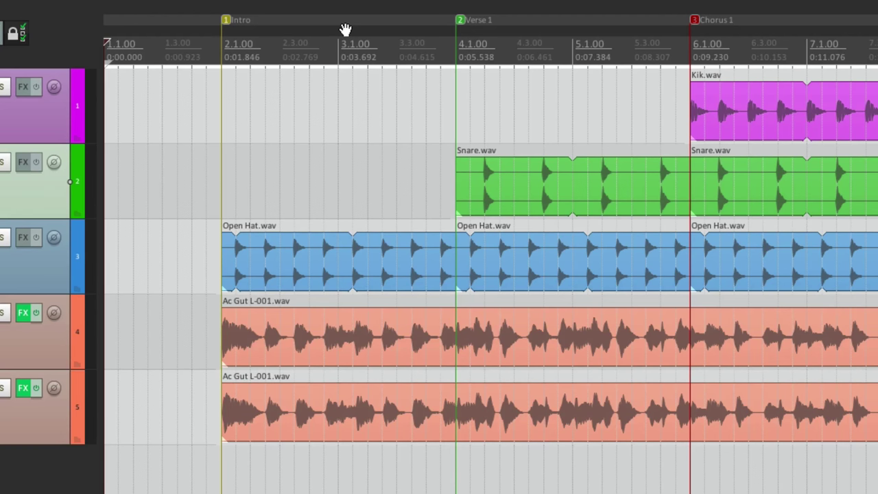
{"action": "right_click", "coordinate": [345, 32]}
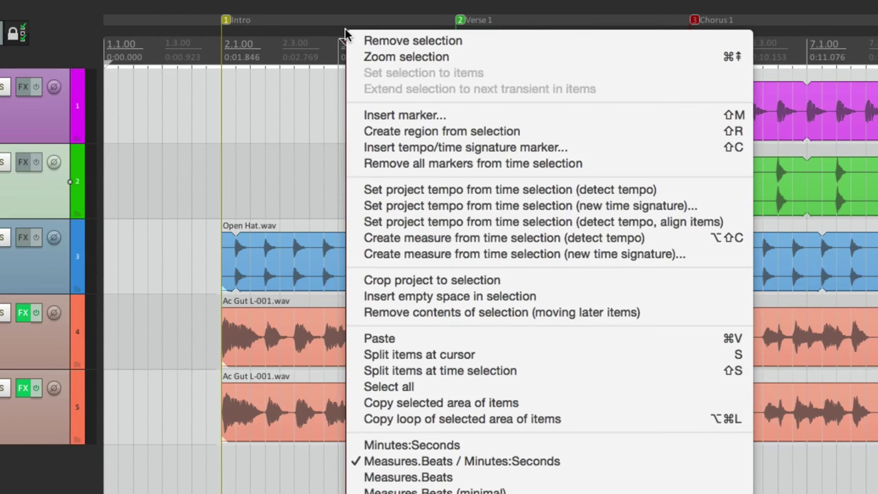
{"action": "left_click", "coordinate": [359, 164]}
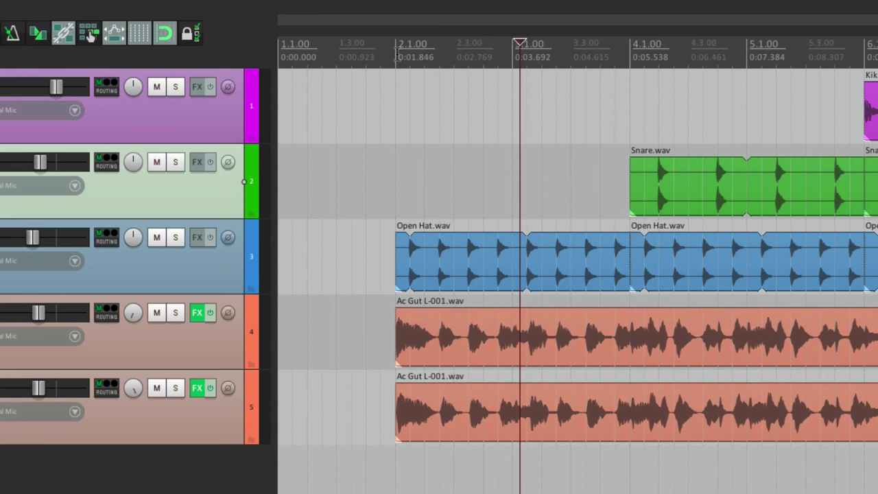
Step: Create a region from a time selection spanning 2.1.00 to 4.1.00
{"action": "left_click_drag", "start_coordinate": [396, 55], "coordinate": [631, 39]}
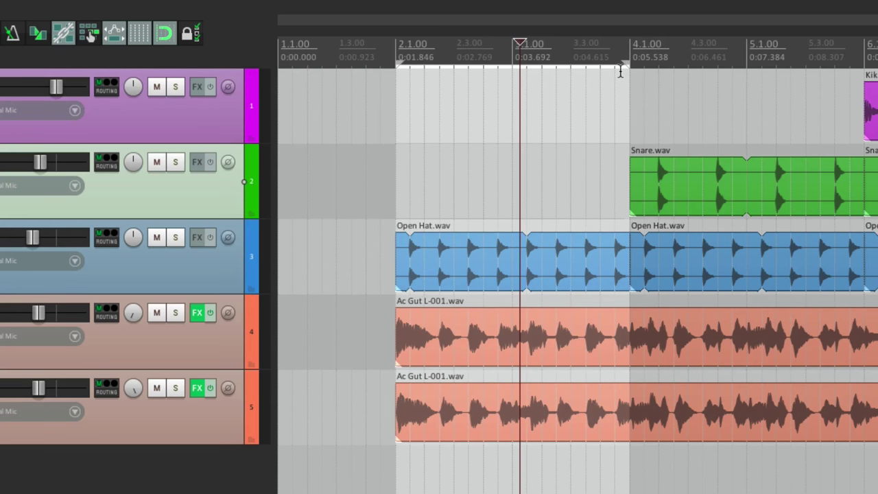
{"action": "left_click", "coordinate": [329, 103]}
{"action": "mouse_move", "coordinate": [164, 5]}
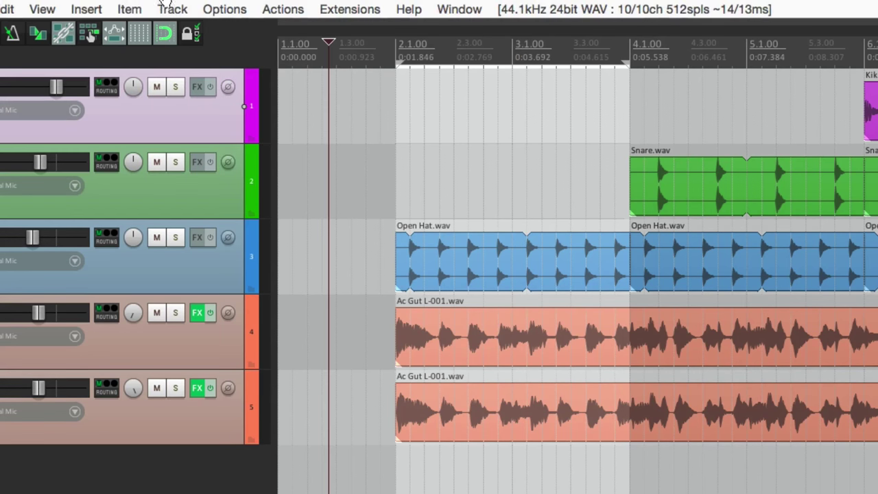
{"action": "left_click", "coordinate": [81, 8]}
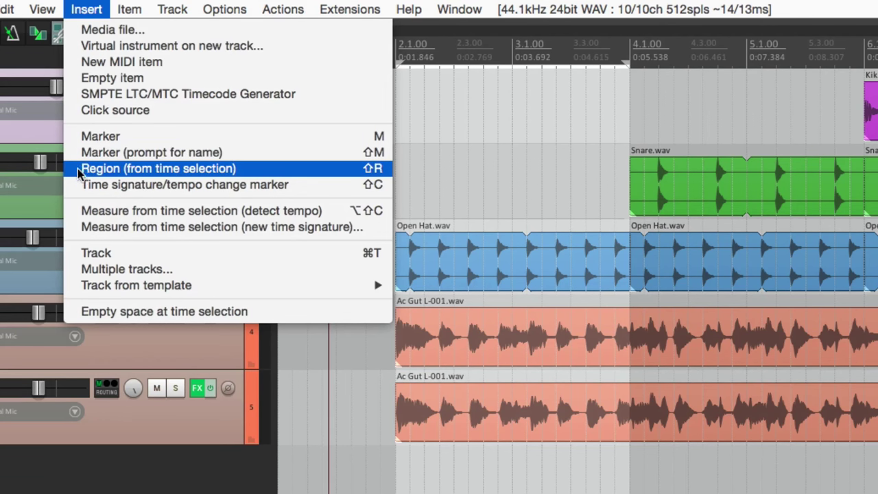
{"action": "left_click", "coordinate": [355, 168]}
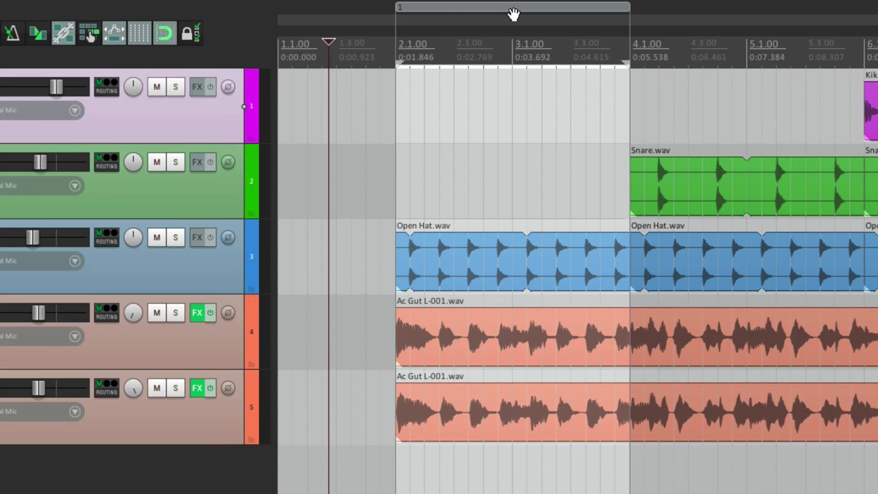
Step: Name the region starting at 2.1.00 "Intro"
{"action": "right_click", "coordinate": [516, 10]}
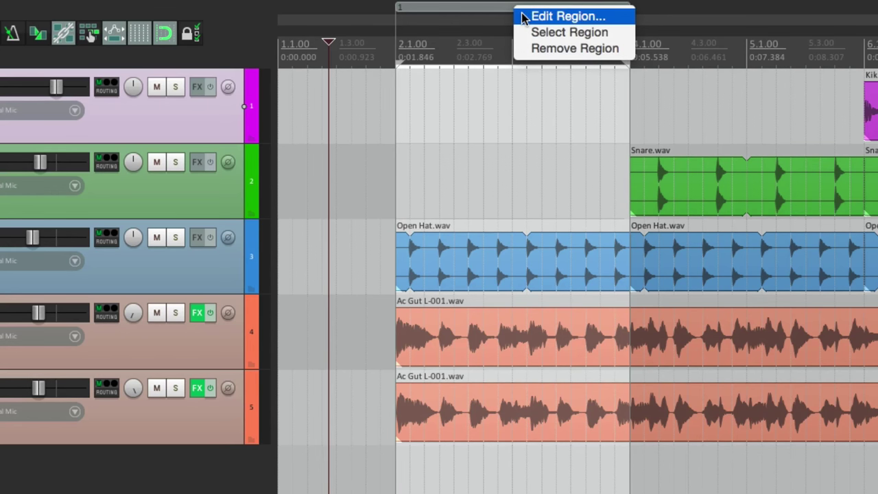
{"action": "left_click", "coordinate": [523, 15]}
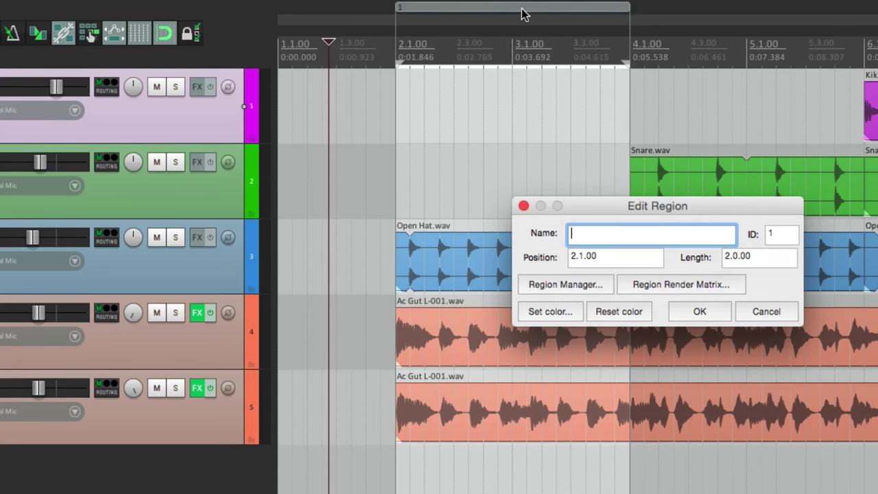
{"action": "type", "text": "Intro"}
{"action": "key", "text": "Return"}
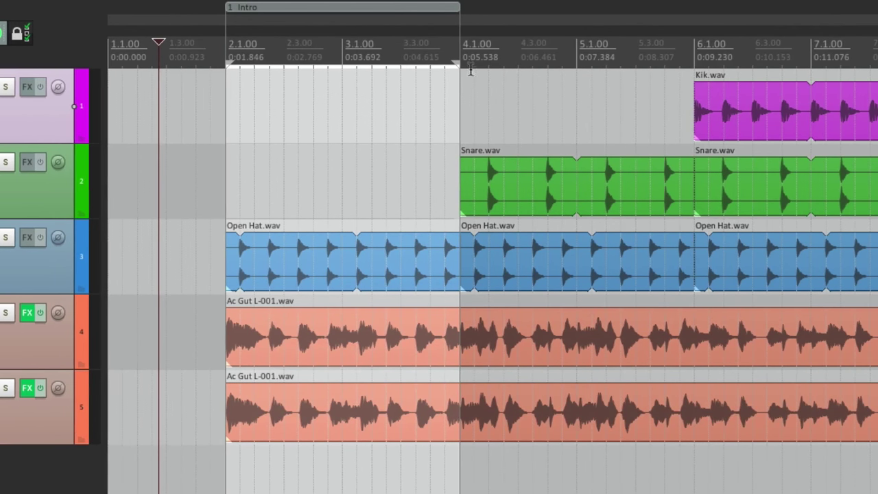
Step: Create a region from the time selection 4.1.00 to 6.1.00 and name it "Verse 1"
{"action": "left_click_drag", "start_coordinate": [634, 63], "coordinate": [694, 58]}
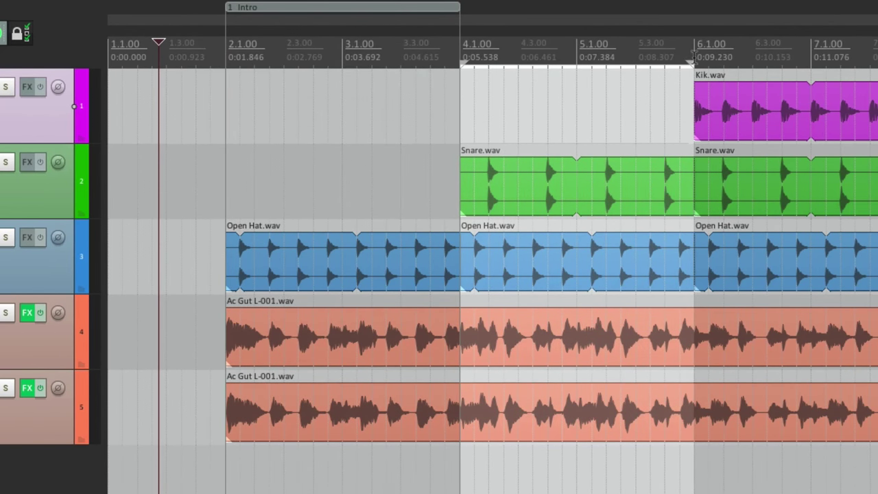
{"action": "right_click", "coordinate": [582, 48]}
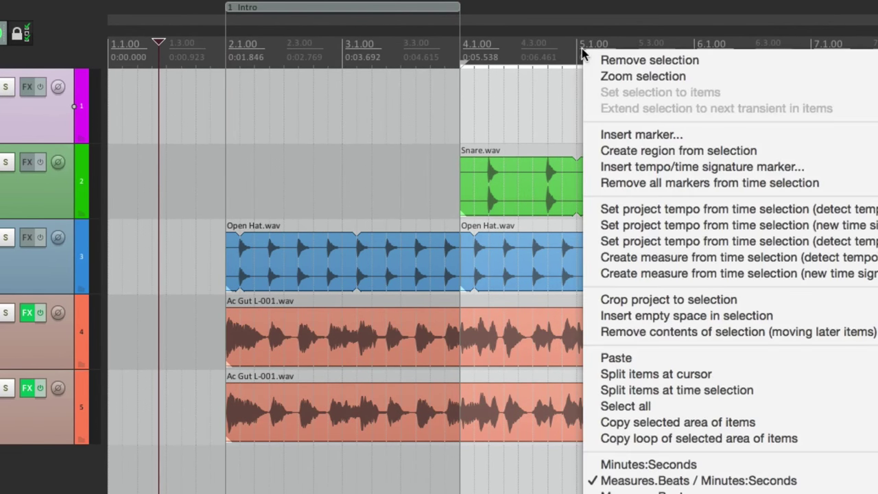
{"action": "left_click", "coordinate": [586, 153]}
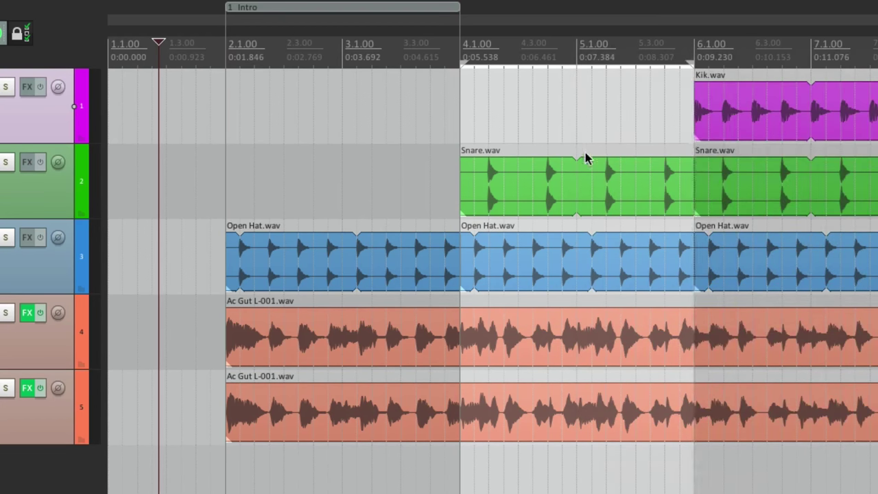
{"action": "right_click", "coordinate": [576, 10]}
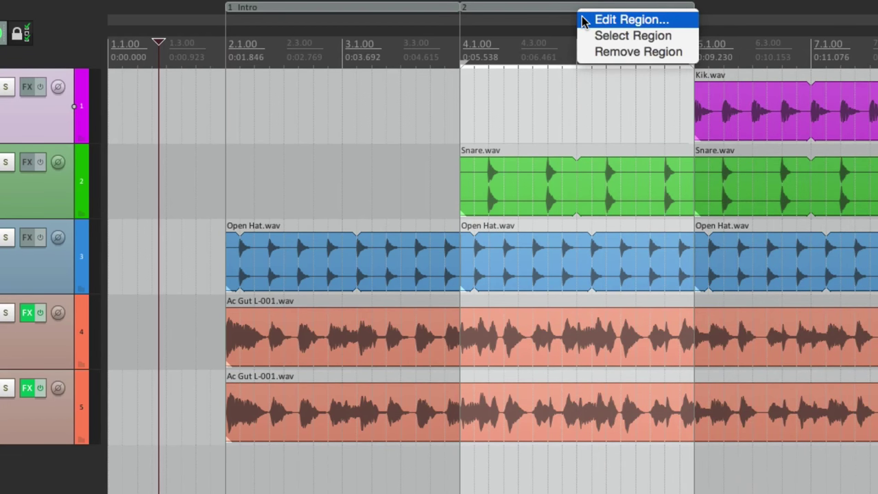
{"action": "left_click", "coordinate": [582, 20]}
{"action": "type", "text": "V"}
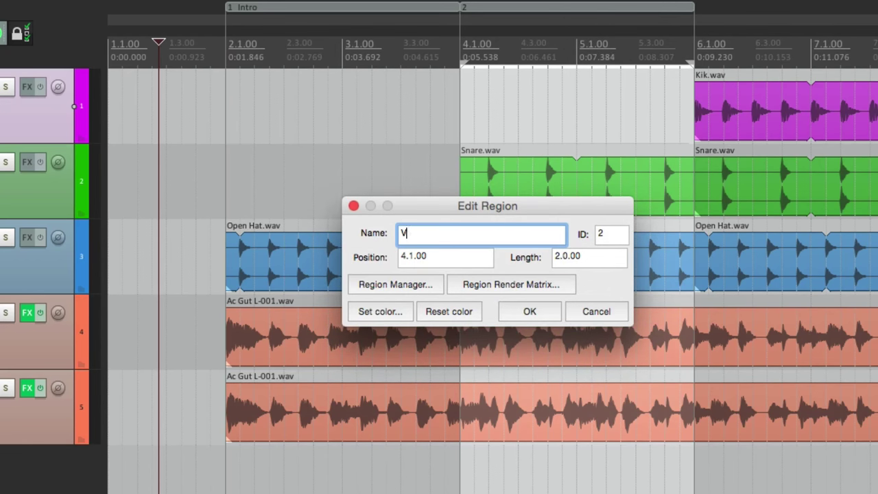
{"action": "type", "text": "erse 1"}
{"action": "key", "text": "Return"}
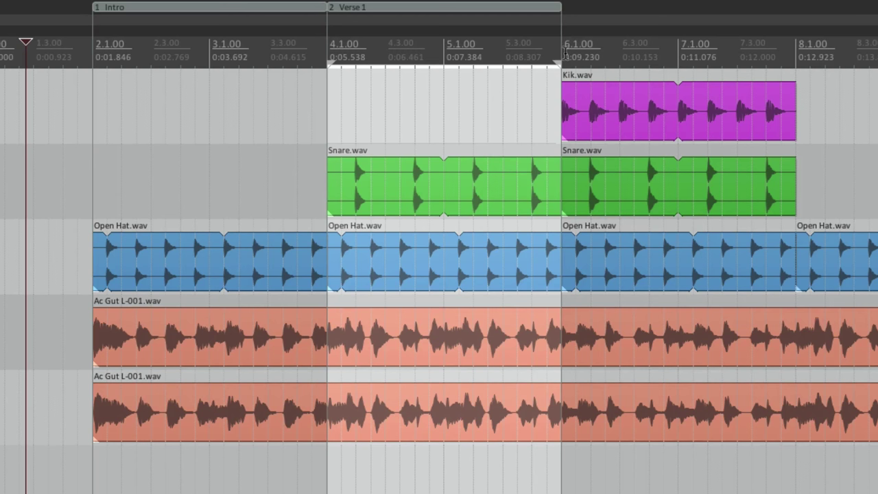
Step: Create a region from the time selection 6.1.00 to 8.1.00 and name it "Chorus 1"
{"action": "left_click_drag", "start_coordinate": [584, 56], "coordinate": [796, 62]}
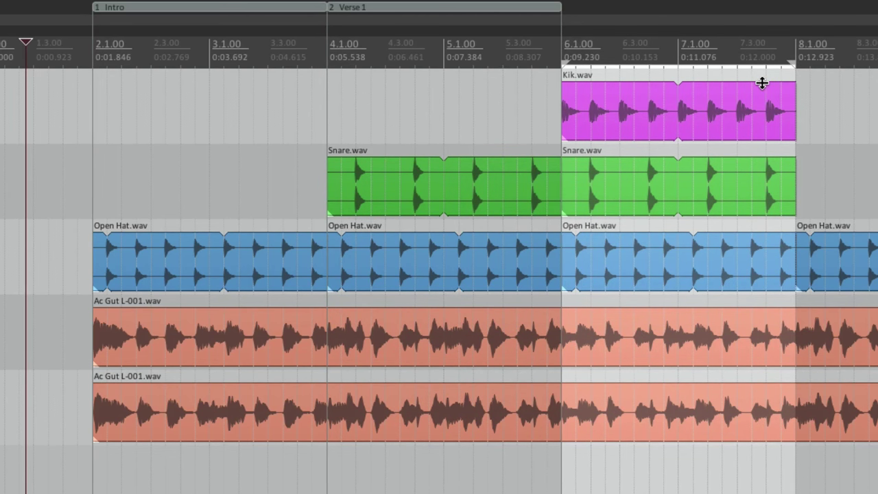
{"action": "right_click", "coordinate": [725, 14]}
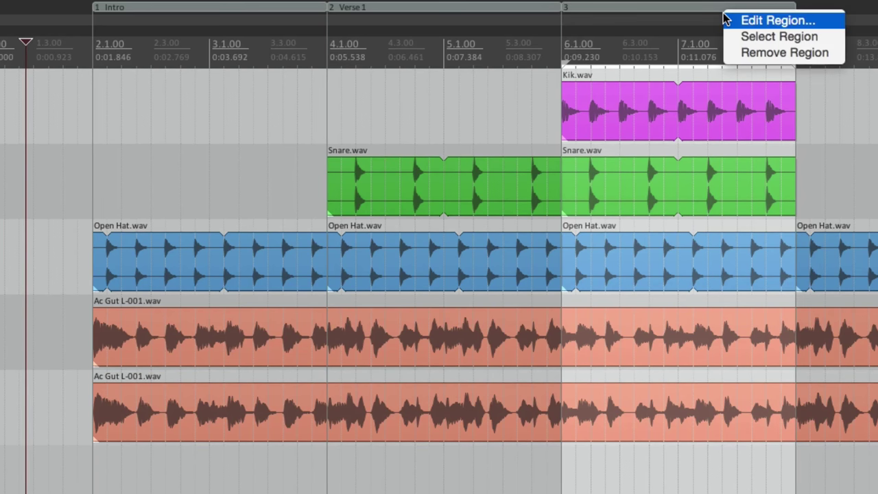
{"action": "left_click", "coordinate": [726, 19]}
{"action": "type", "text": "Ch"}
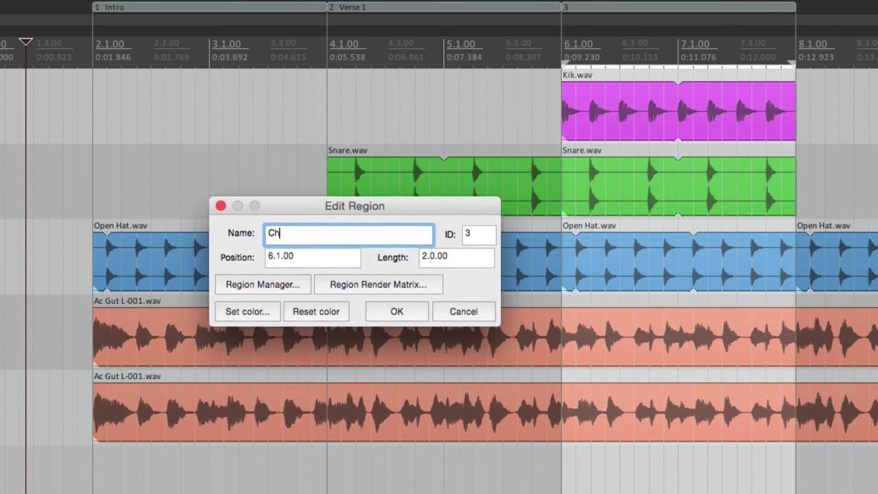
{"action": "type", "text": "orus 1"}
{"action": "key", "text": "Return"}
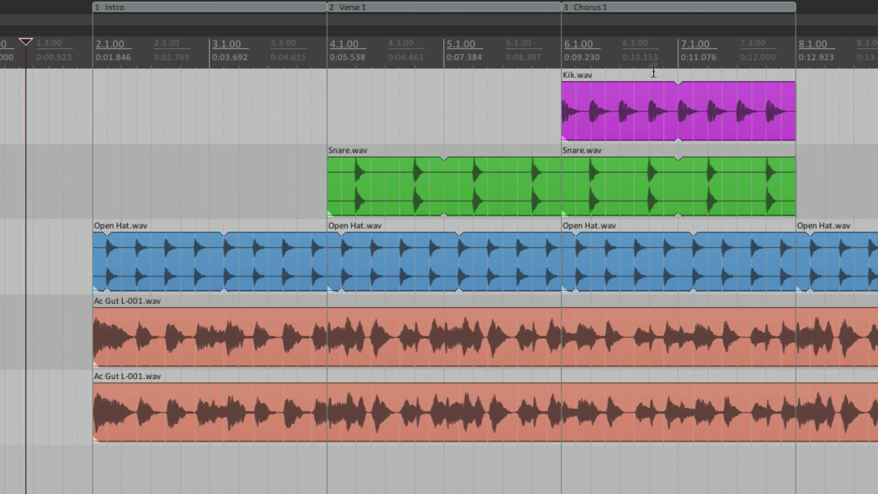
Step: Set the Intro region's color to a dark yellow picked from the color wheel
{"action": "right_click", "coordinate": [254, 11]}
{"action": "left_click", "coordinate": [255, 19]}
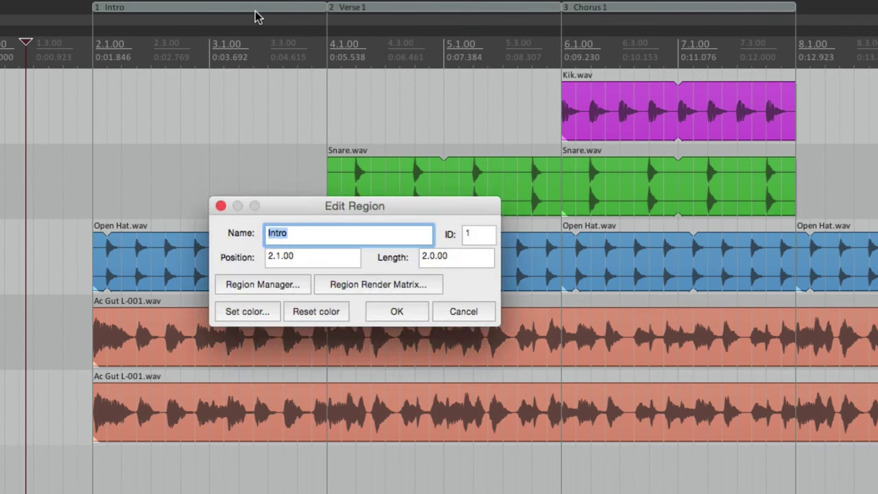
{"action": "left_click", "coordinate": [265, 313]}
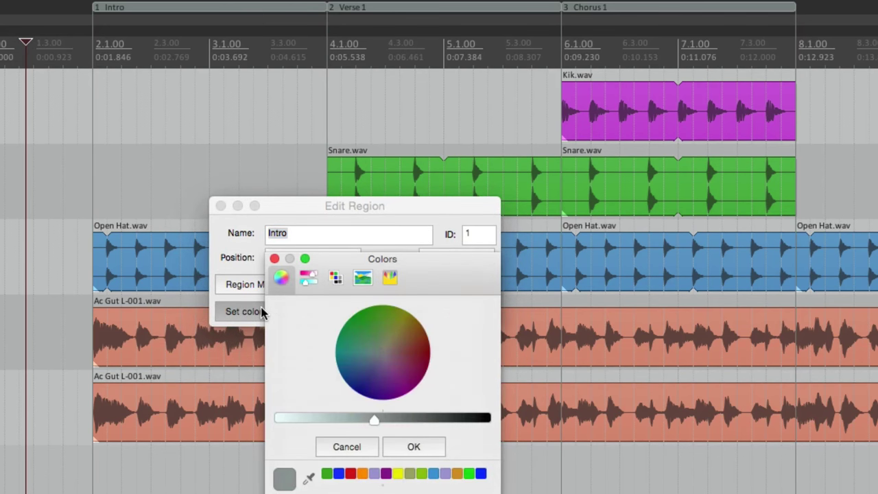
{"action": "left_click", "coordinate": [396, 322]}
{"action": "left_click", "coordinate": [414, 447]}
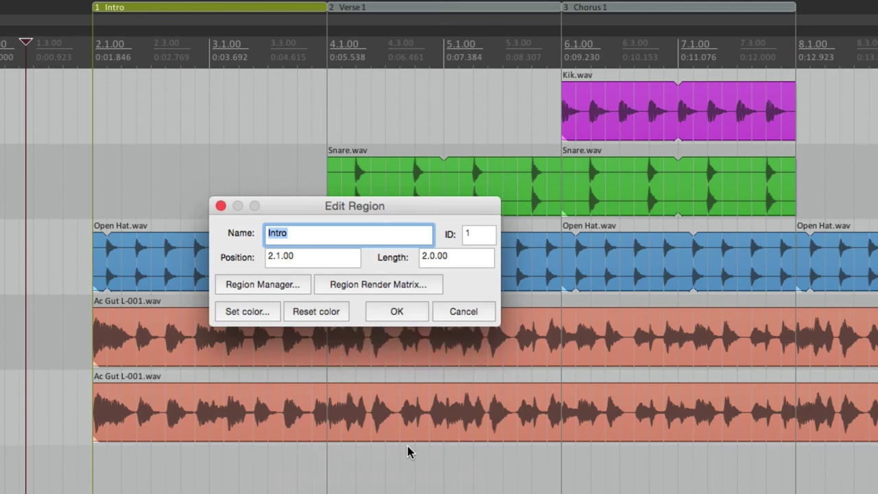
{"action": "left_click", "coordinate": [396, 310]}
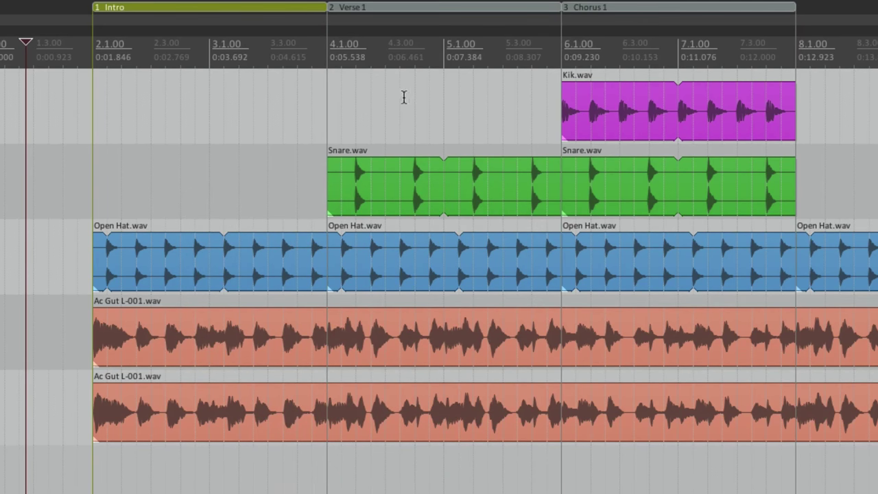
Step: Set the Verse 1 region's color to green from the color wheel
{"action": "right_click", "coordinate": [412, 8]}
{"action": "left_click", "coordinate": [417, 20]}
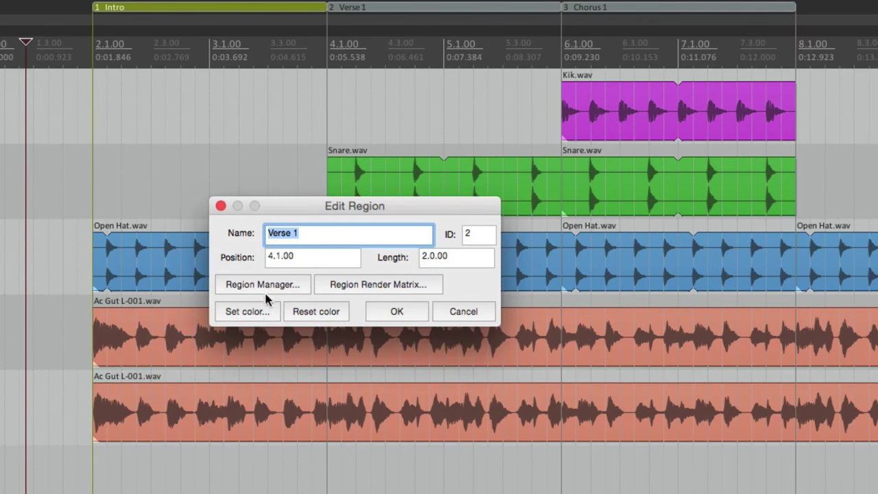
{"action": "left_click", "coordinate": [252, 312]}
{"action": "left_click", "coordinate": [365, 333]}
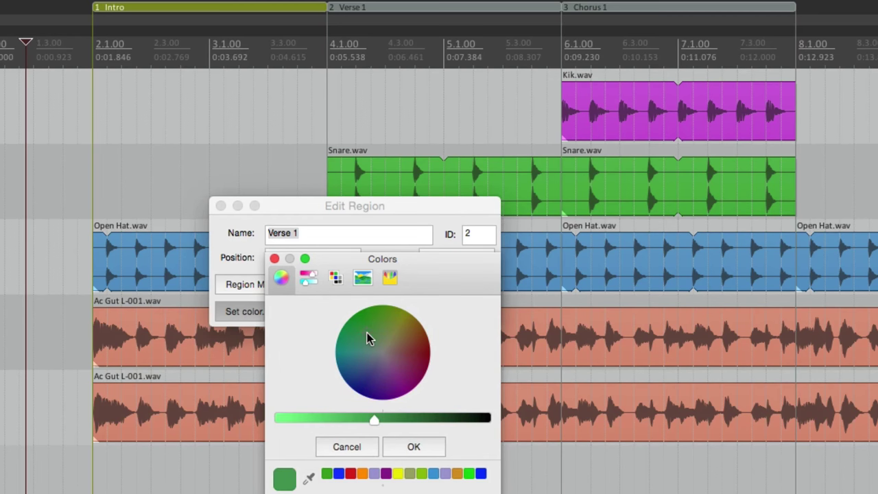
{"action": "left_click", "coordinate": [427, 445]}
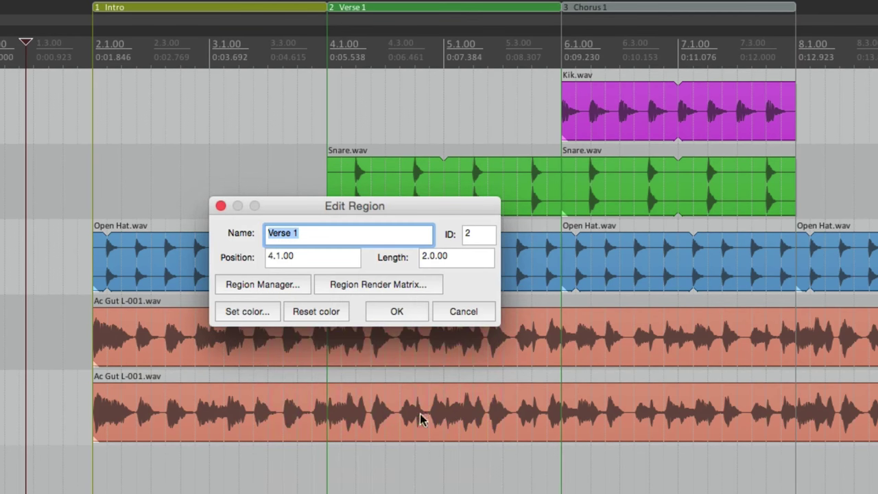
{"action": "left_click", "coordinate": [396, 313]}
Step: Set the Chorus 1 region's color to dark red from the color wheel
{"action": "right_click", "coordinate": [632, 11]}
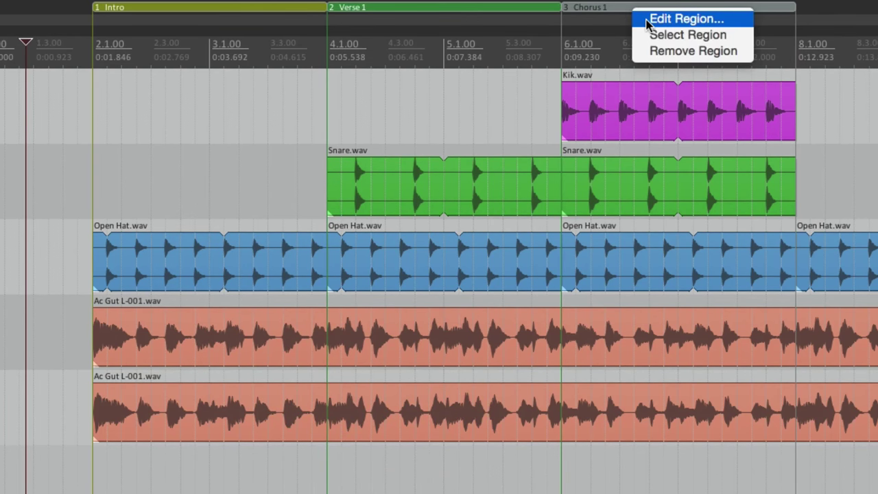
{"action": "left_click", "coordinate": [648, 19]}
{"action": "left_click", "coordinate": [259, 316]}
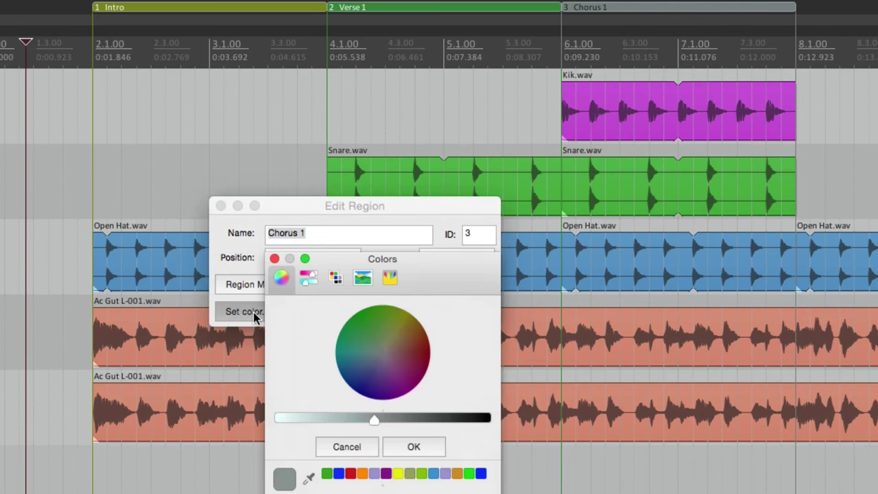
{"action": "left_click", "coordinate": [416, 355]}
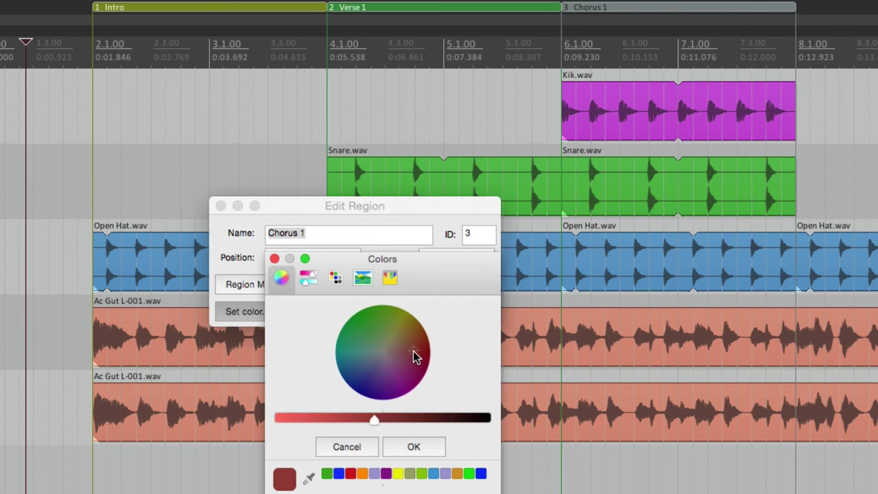
{"action": "left_click", "coordinate": [412, 447]}
{"action": "left_click", "coordinate": [398, 320]}
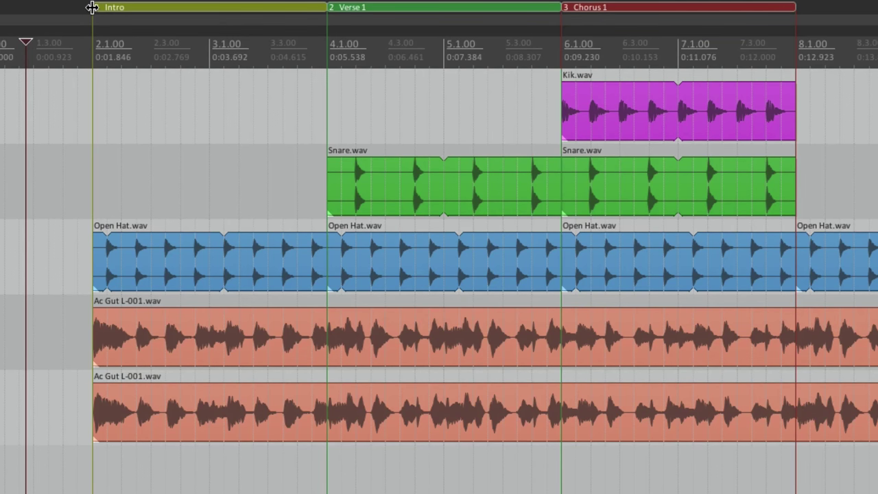
Step: Try ending the Intro region at 3.1.00, then off the grid between 3.3.00 and 4.1.00, restoring its end to 4.1.00 each time
{"action": "mouse_move", "coordinate": [92, 7]}
{"action": "left_mouse_down"}
{"action": "mouse_move", "coordinate": [62, 6]}
{"action": "mouse_move", "coordinate": [130, 20]}
{"action": "mouse_move", "coordinate": [90, 43]}
{"action": "left_mouse_up"}
{"action": "left_click_drag", "start_coordinate": [326, 10], "coordinate": [209, 15]}
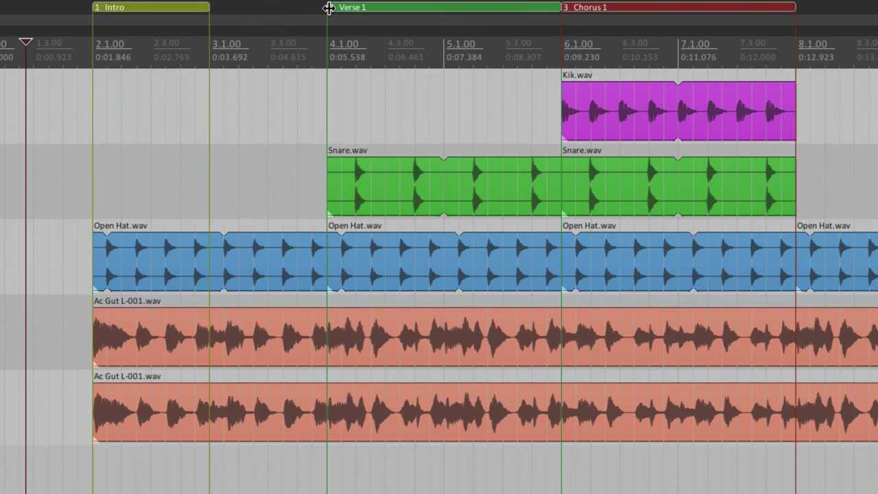
{"action": "mouse_move", "coordinate": [328, 9]}
{"action": "left_mouse_down"}
{"action": "mouse_move", "coordinate": [262, 22]}
{"action": "mouse_move", "coordinate": [206, 19]}
{"action": "mouse_move", "coordinate": [463, 25]}
{"action": "mouse_move", "coordinate": [331, 27]}
{"action": "left_mouse_up"}
{"action": "left_click_drag", "start_coordinate": [211, 8], "coordinate": [325, 26]}
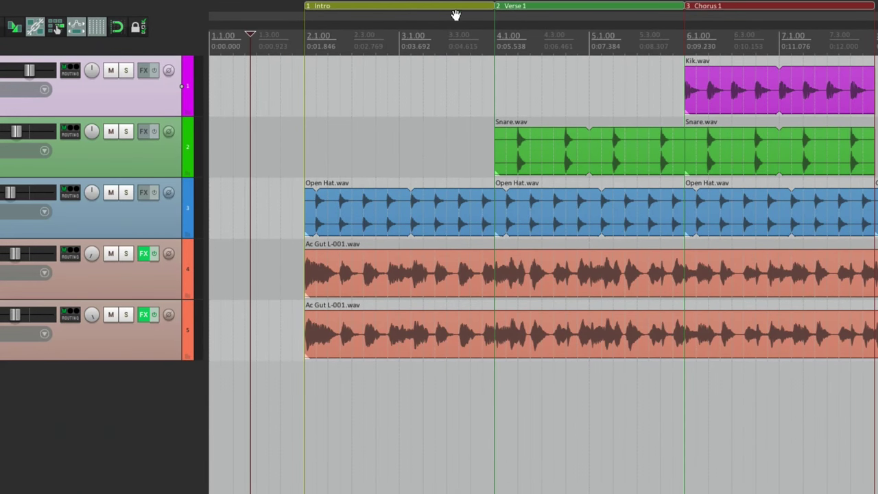
{"action": "mouse_move", "coordinate": [491, 11]}
{"action": "left_mouse_down"}
{"action": "mouse_move", "coordinate": [407, 20]}
{"action": "mouse_move", "coordinate": [455, 20]}
{"action": "left_mouse_up"}
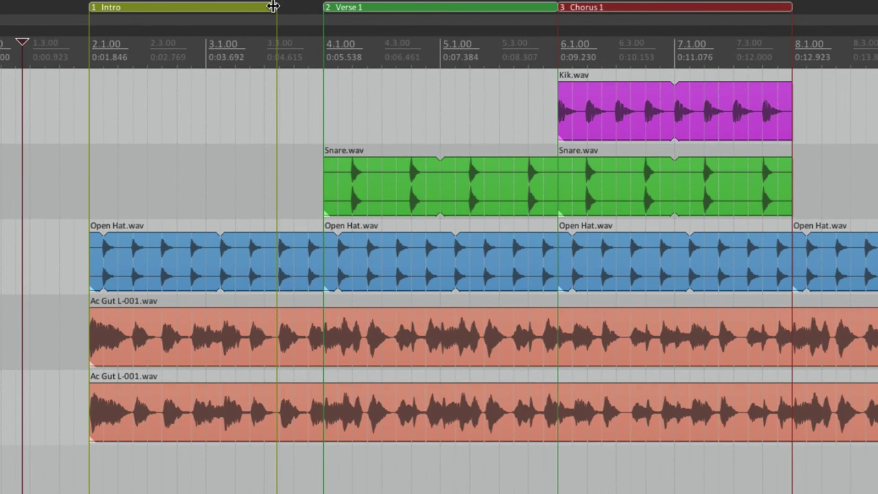
{"action": "left_click_drag", "start_coordinate": [273, 6], "coordinate": [316, 25]}
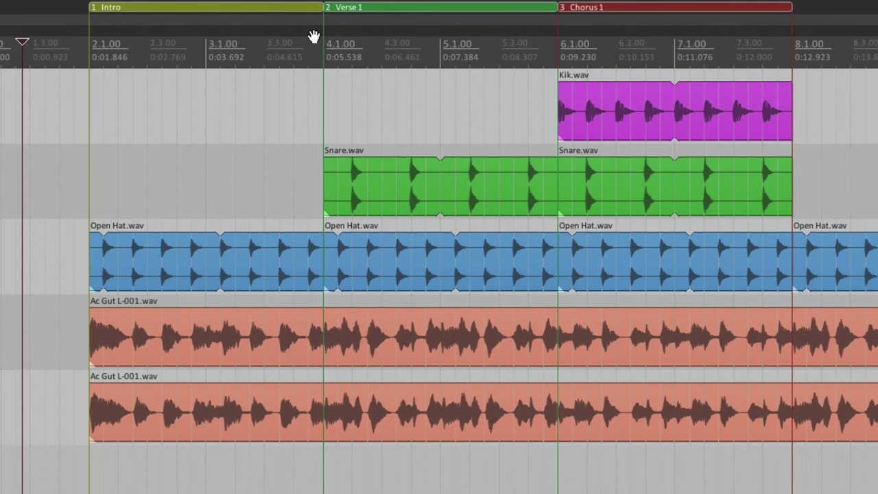
Step: Remove the Intro, Verse 1 and Chorus 1 regions from the timeline
{"action": "right_click", "coordinate": [248, 9]}
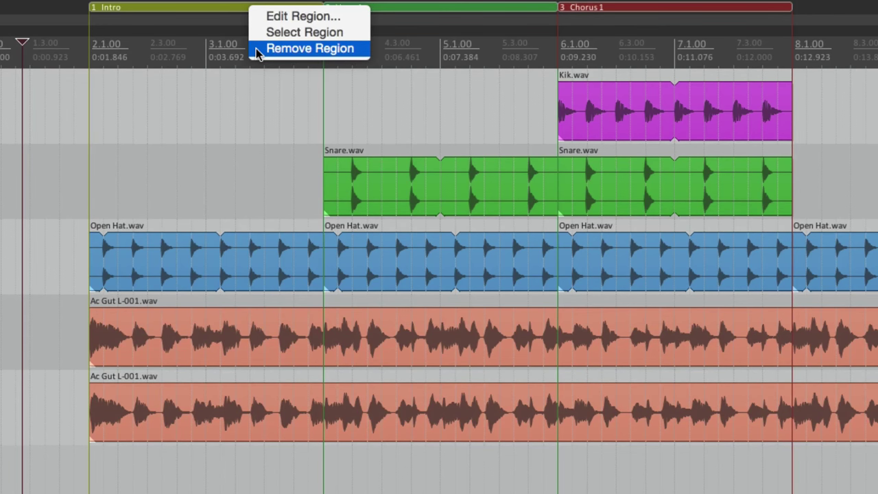
{"action": "left_click", "coordinate": [214, 52]}
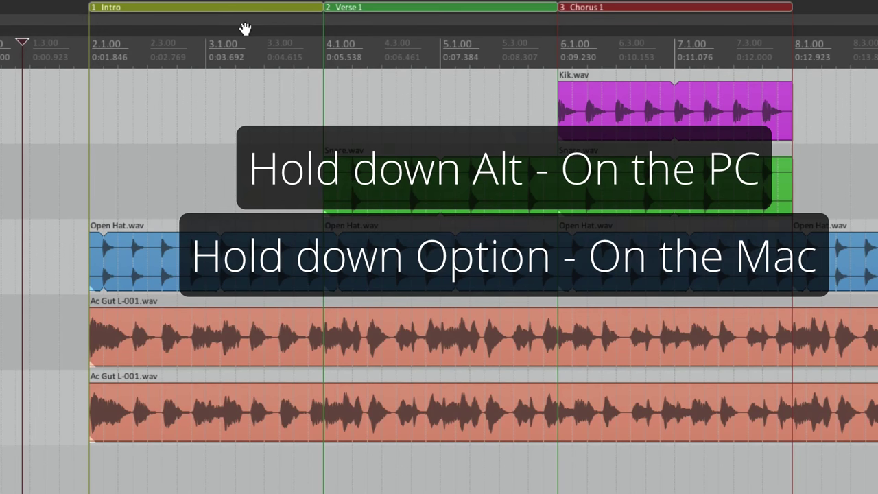
{"action": "left_click", "coordinate": [229, 8], "text": "alt"}
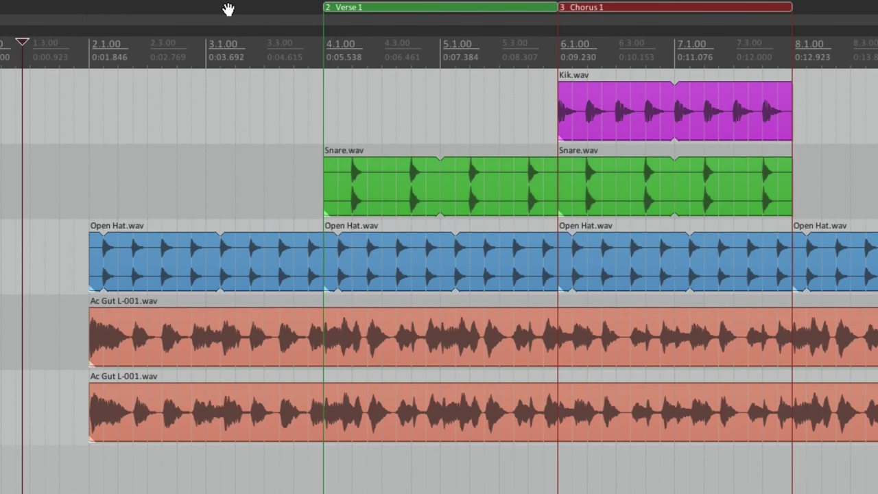
{"action": "left_click", "coordinate": [369, 8], "text": "alt"}
{"action": "left_click", "coordinate": [606, 5], "text": "alt"}
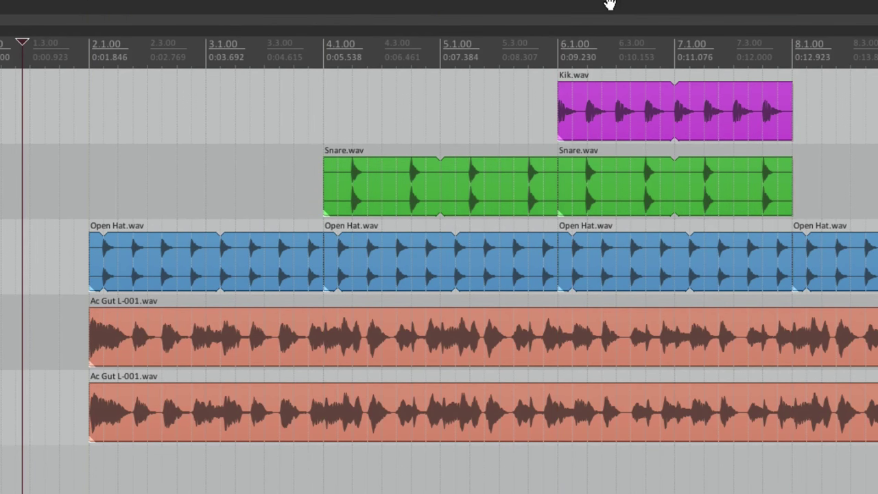
Step: Undo the removal of all three song-section regions
{"action": "key", "text": "ctrl+z"}
{"action": "key", "text": "ctrl+z"}
{"action": "key", "text": "ctrl+z"}
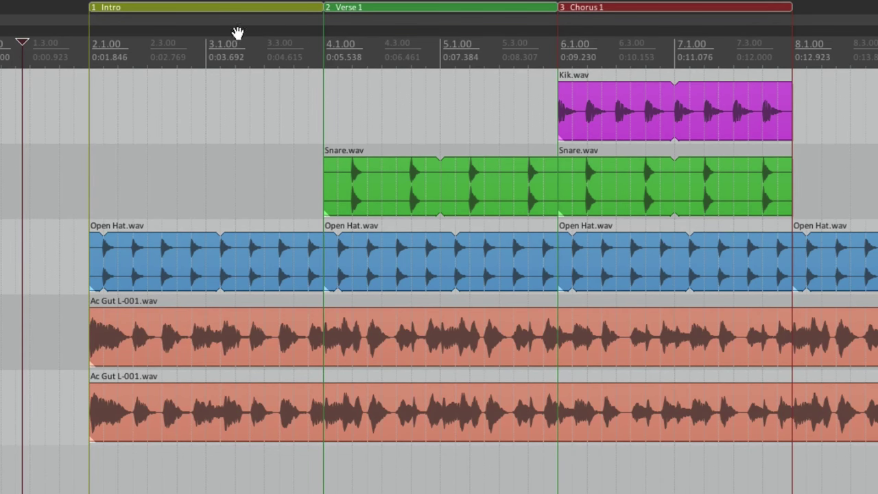
Step: Set the time selection to each region's span in turn: Intro, Verse 1, Intro, Chorus 1, and finally Verse 1
{"action": "left_click", "coordinate": [215, 7]}
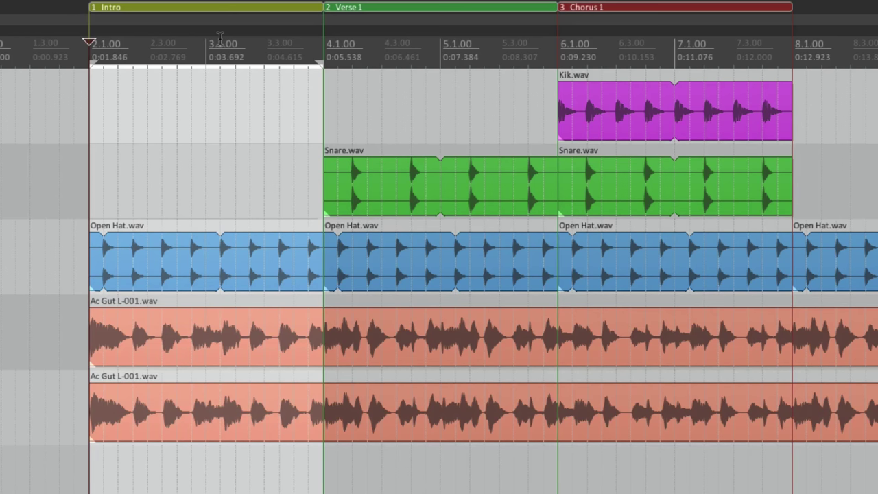
{"action": "left_click", "coordinate": [388, 10]}
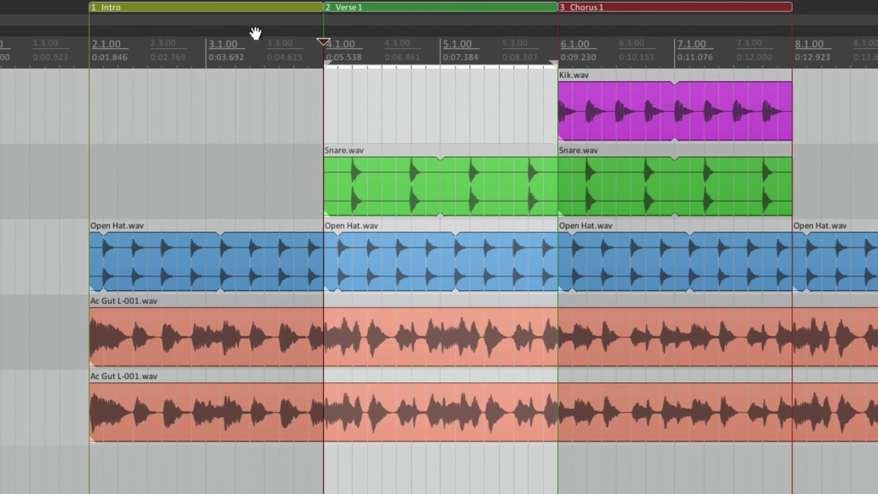
{"action": "double_click", "coordinate": [195, 54]}
{"action": "left_click", "coordinate": [601, 51]}
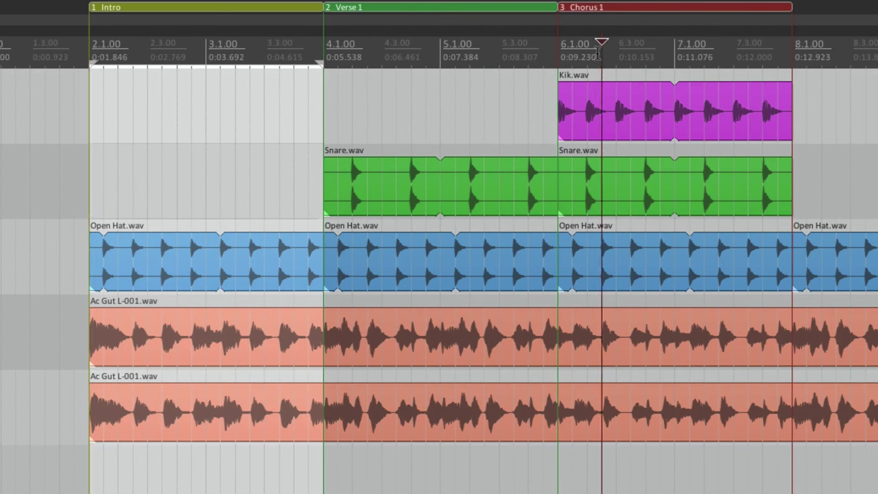
{"action": "double_click", "coordinate": [599, 54]}
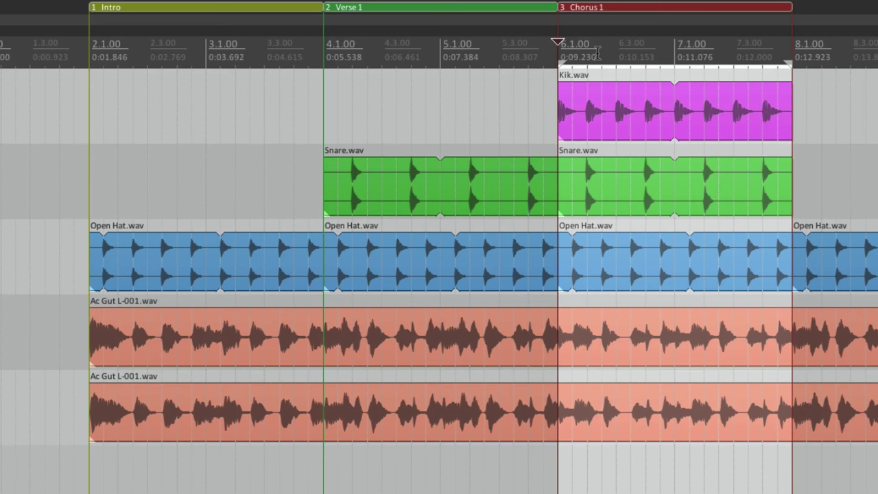
{"action": "left_click", "coordinate": [499, 59]}
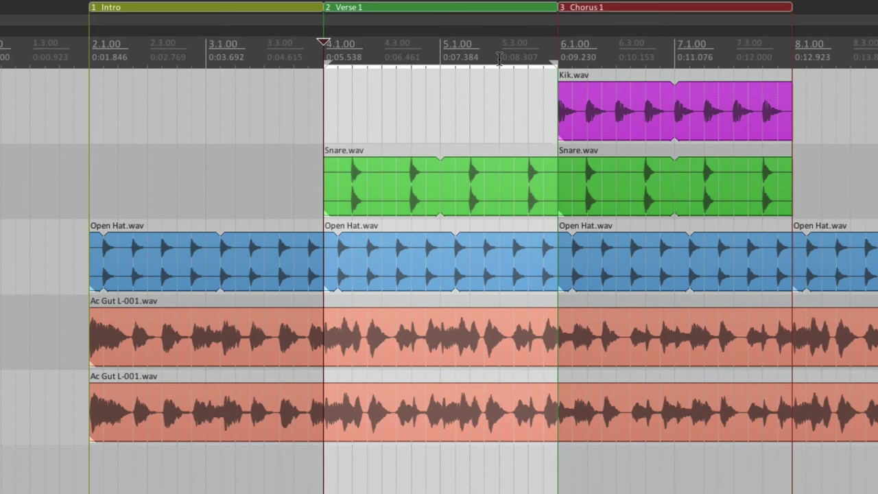
Step: Try removing the Snare item inside the Verse 1 region, then undo the removal
{"action": "left_click", "coordinate": [423, 187]}
{"action": "left_click_drag", "start_coordinate": [424, 186], "coordinate": [424, 185]}
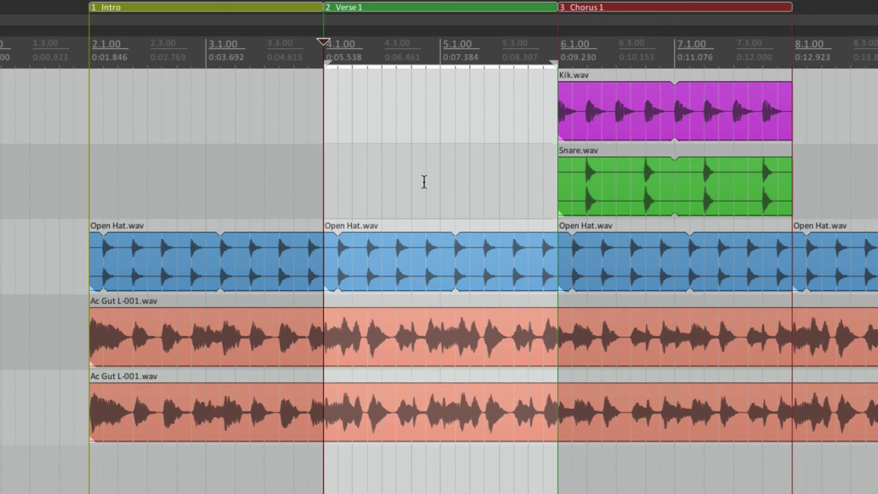
{"action": "key", "text": "ctrl+z"}
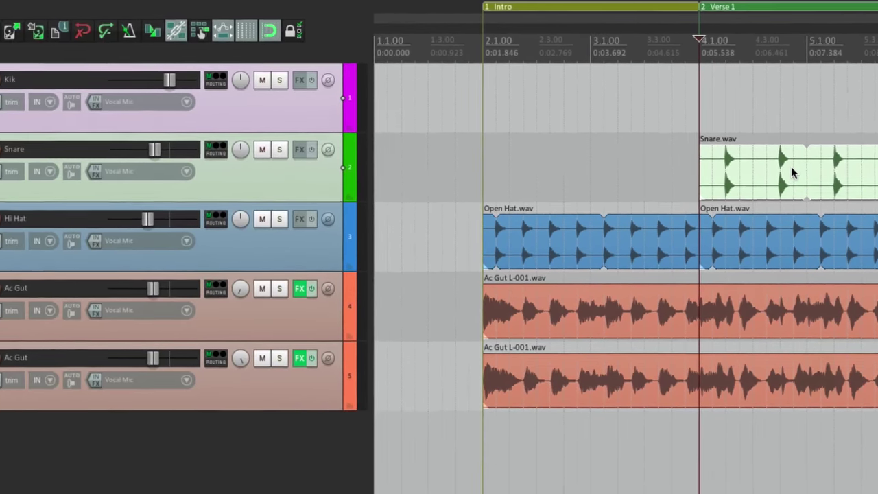
Step: Clear the time selection, then add a new track and move it above the Kik track
{"action": "left_click", "coordinate": [629, 468]}
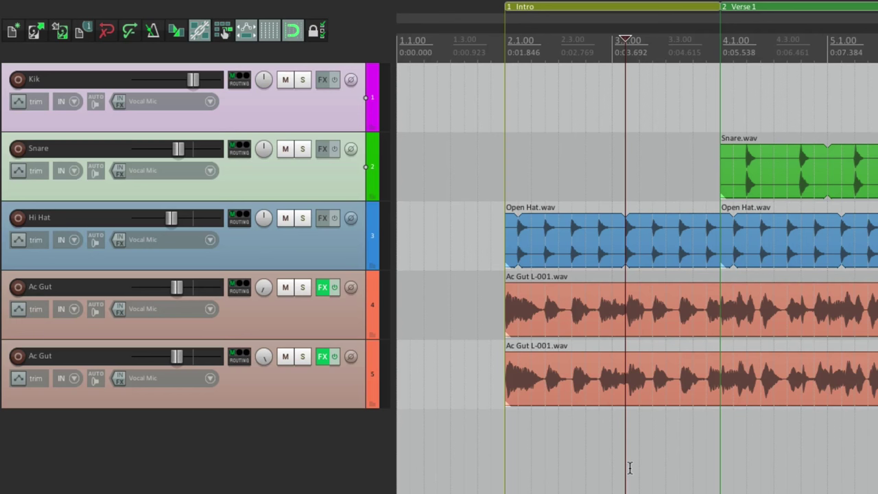
{"action": "double_click", "coordinate": [256, 463]}
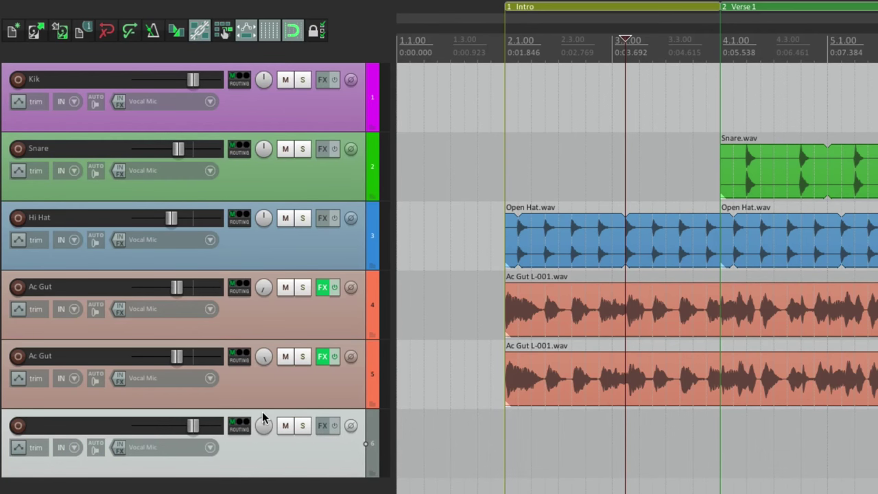
{"action": "left_click_drag", "start_coordinate": [262, 412], "coordinate": [257, 51]}
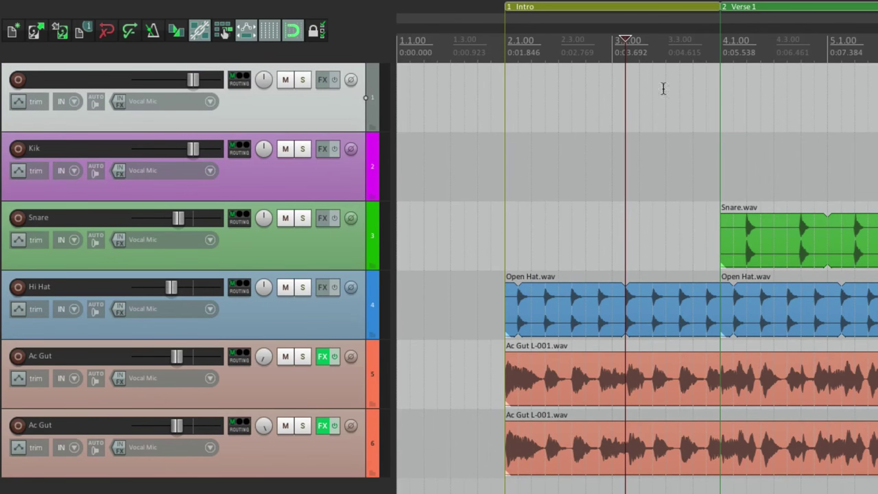
Step: Select the Intro region's time span and insert an empty item there on the new track
{"action": "key", "text": "Home"}
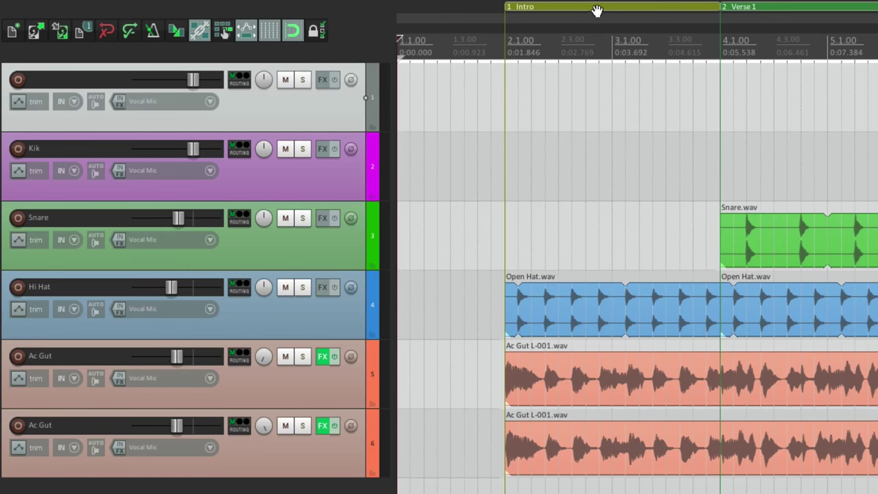
{"action": "left_click", "coordinate": [598, 6]}
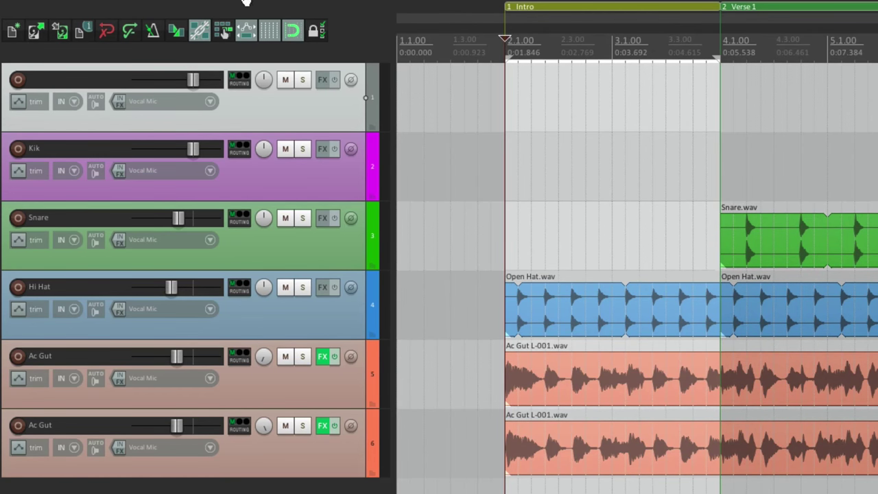
{"action": "left_click", "coordinate": [221, 9]}
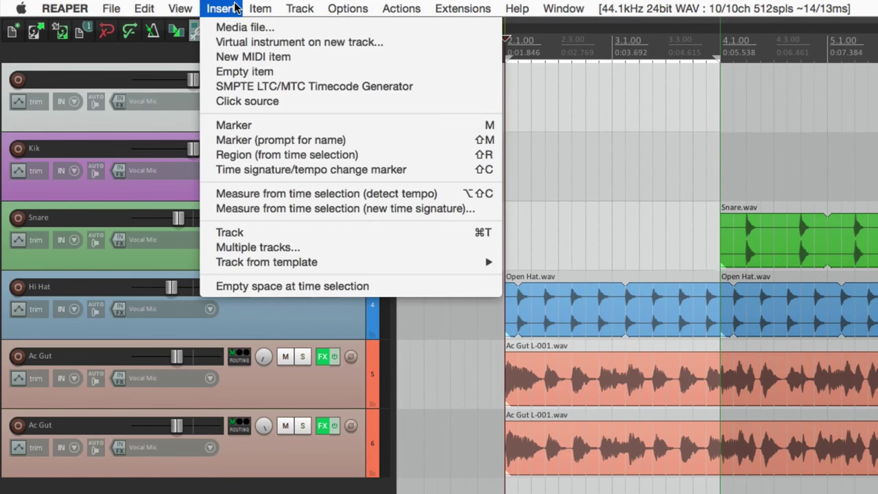
{"action": "left_click", "coordinate": [231, 74]}
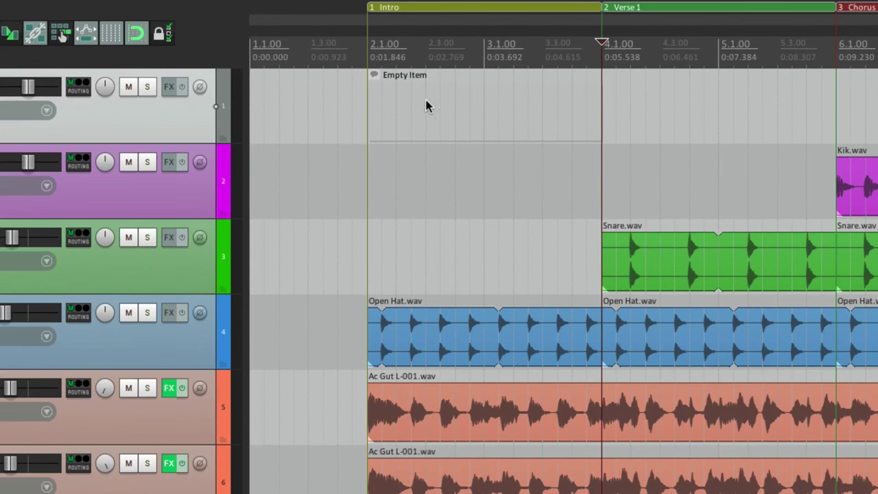
Step: Give the empty item the note "Intro", stretched to fit the item, and increase the height of its track
{"action": "double_click", "coordinate": [426, 104]}
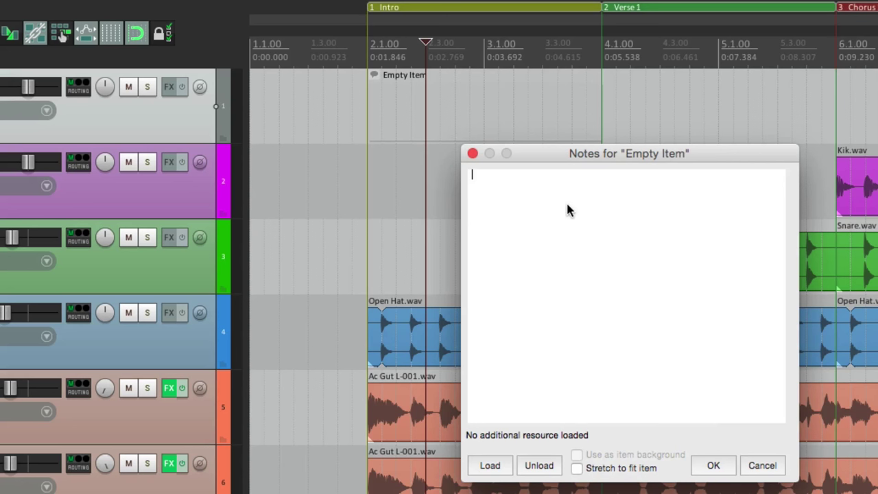
{"action": "type", "text": "Intro"}
{"action": "left_click", "coordinate": [577, 468]}
{"action": "left_click", "coordinate": [704, 469]}
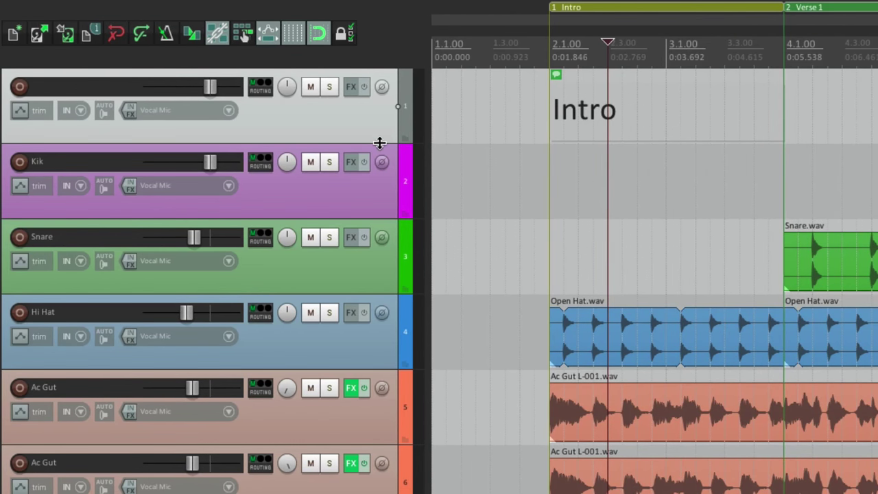
{"action": "left_click_drag", "start_coordinate": [380, 144], "coordinate": [370, 185]}
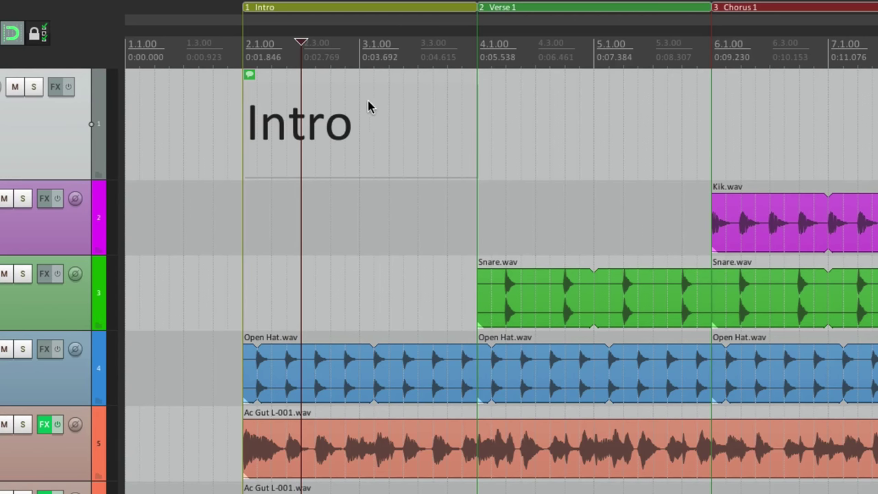
Step: Copy the Intro text item to the Verse 1 region at 4.1.00 and change the copy's note to "Verse 1"
{"action": "left_click_drag", "start_coordinate": [352, 92], "coordinate": [586, 97]}
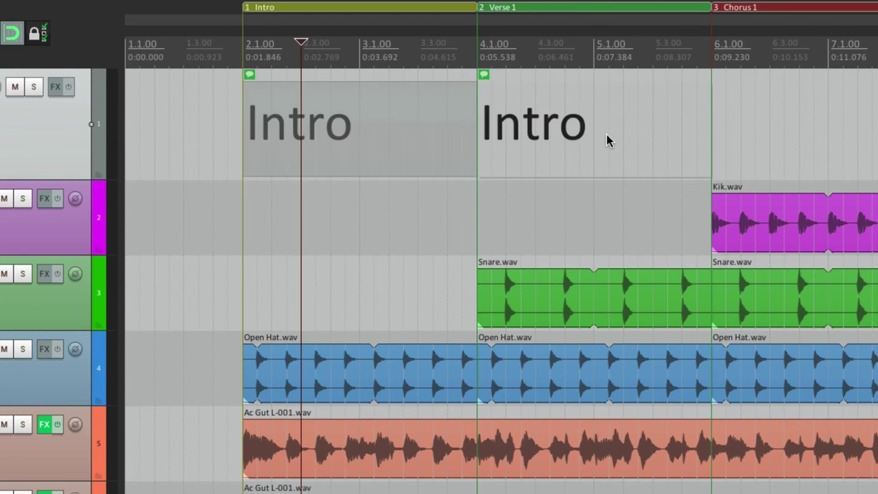
{"action": "double_click", "coordinate": [565, 134]}
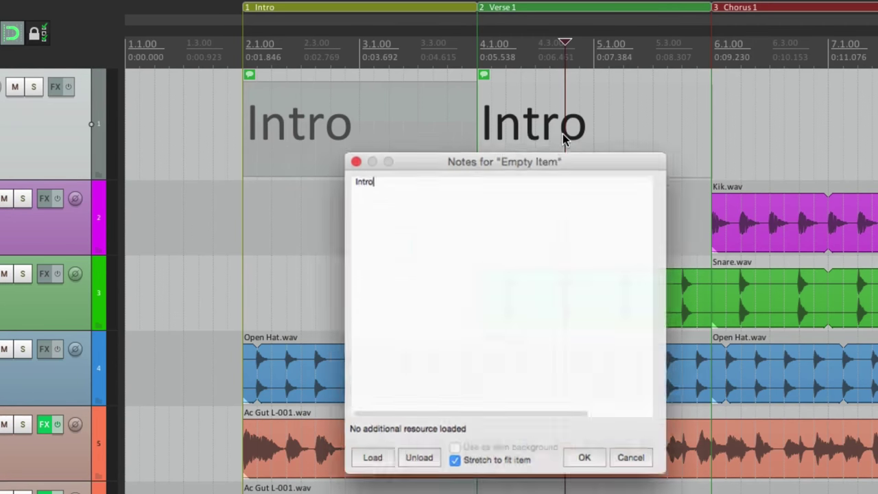
{"action": "key", "text": "super+a"}
{"action": "type", "text": "Verse 1"}
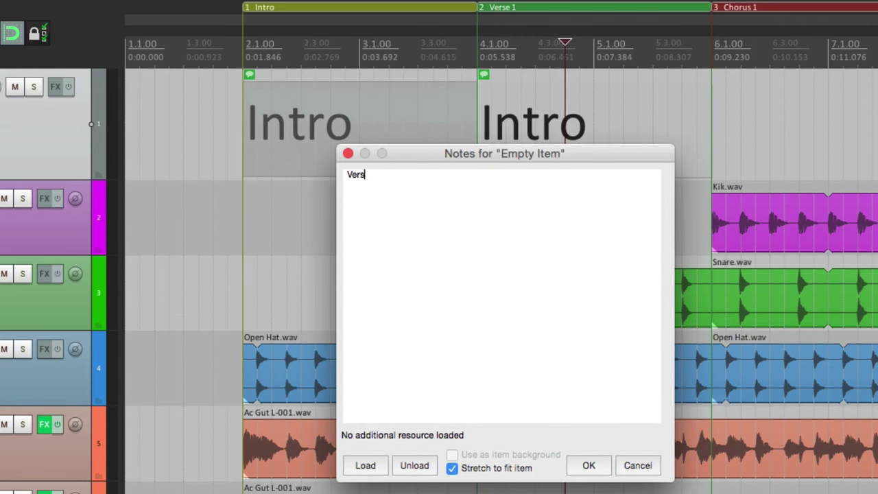
{"action": "left_click", "coordinate": [589, 465]}
Step: Copy the Verse 1 text item to the Chorus 1 region at 6.1.00 and change the copy's note to "Chorus 1"
{"action": "scroll", "coordinate": [759, 133], "scroll_direction": "right", "scroll_amount": 4}
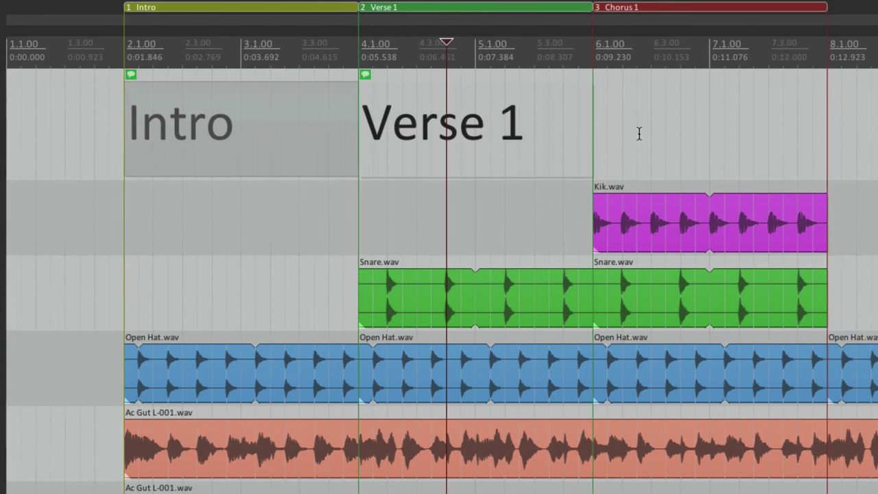
{"action": "left_click_drag", "start_coordinate": [460, 134], "coordinate": [697, 130]}
{"action": "left_click", "coordinate": [625, 100]}
{"action": "double_click", "coordinate": [625, 100]}
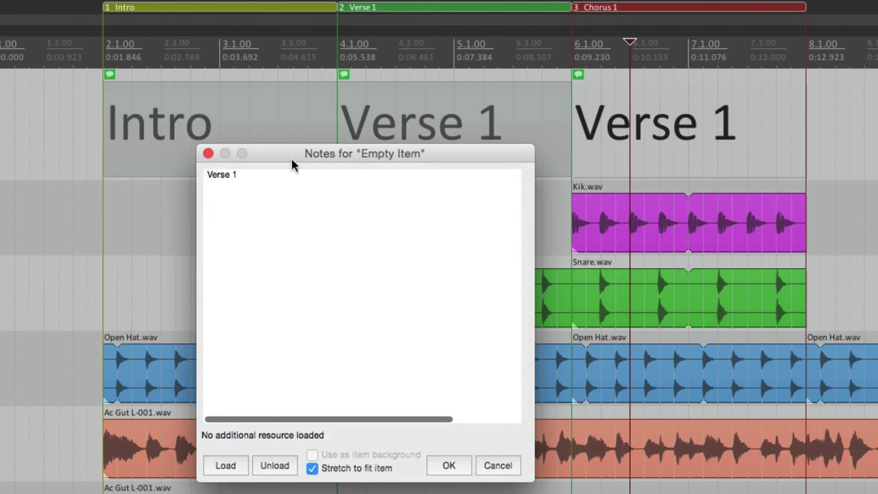
{"action": "key", "text": "super+a"}
{"action": "type", "text": "chorus 1"}
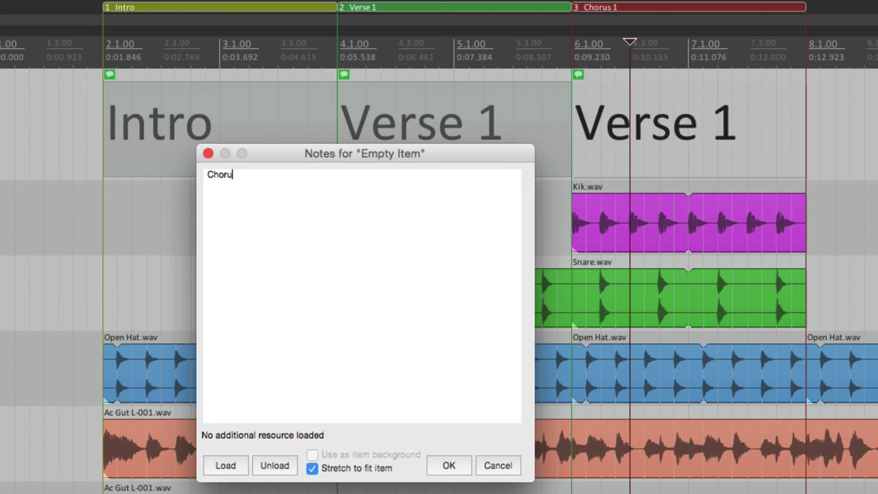
{"action": "key", "text": "Return"}
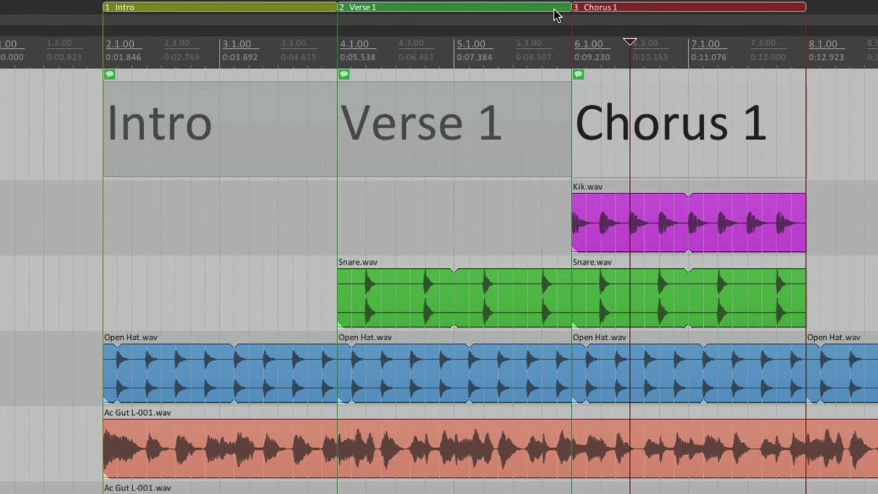
Step: Set the Intro text item's color to the saved yellow swatch
{"action": "left_click", "coordinate": [274, 107]}
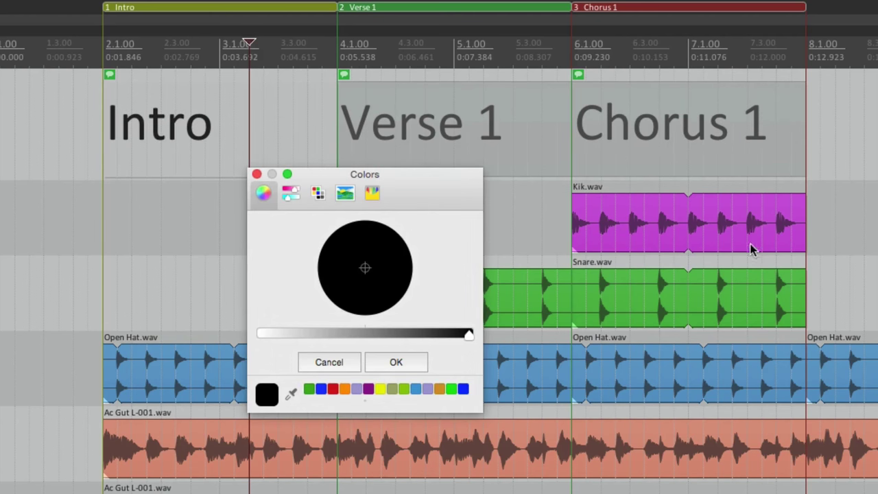
{"action": "left_click", "coordinate": [381, 390]}
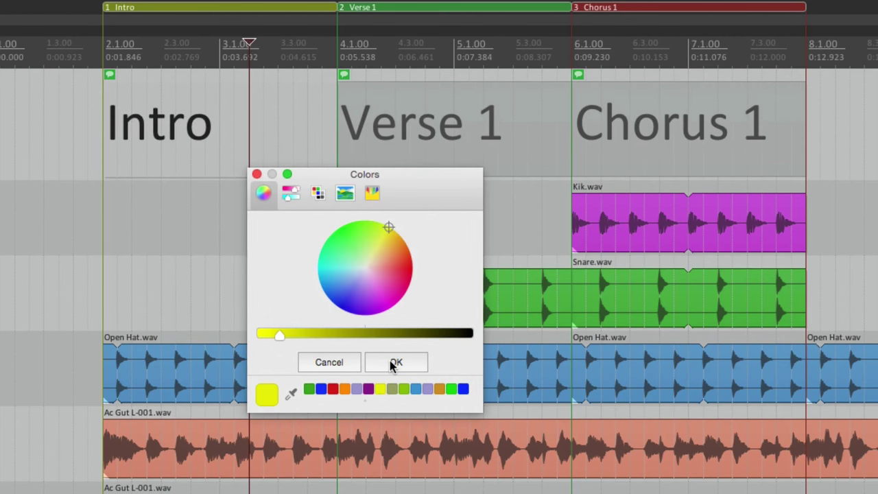
{"action": "left_click", "coordinate": [392, 364]}
Step: Set the Verse 1 text item's color to the saved dark green swatch
{"action": "left_click", "coordinate": [448, 138]}
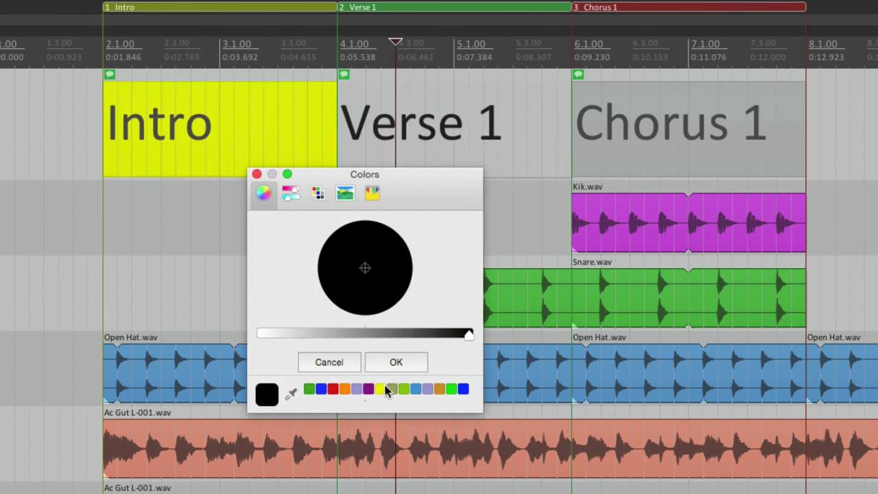
{"action": "left_click", "coordinate": [309, 389]}
{"action": "left_click", "coordinate": [397, 363]}
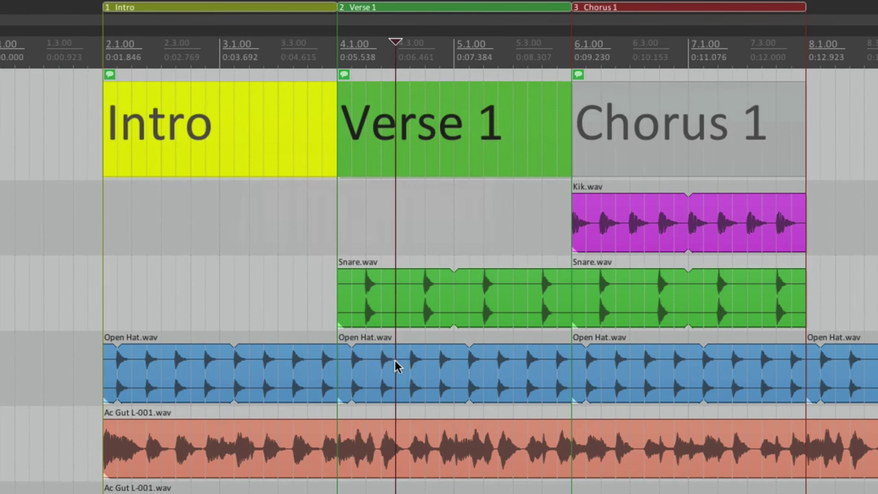
Step: Set the Chorus 1 text item's color to the saved red swatch
{"action": "left_click", "coordinate": [617, 117]}
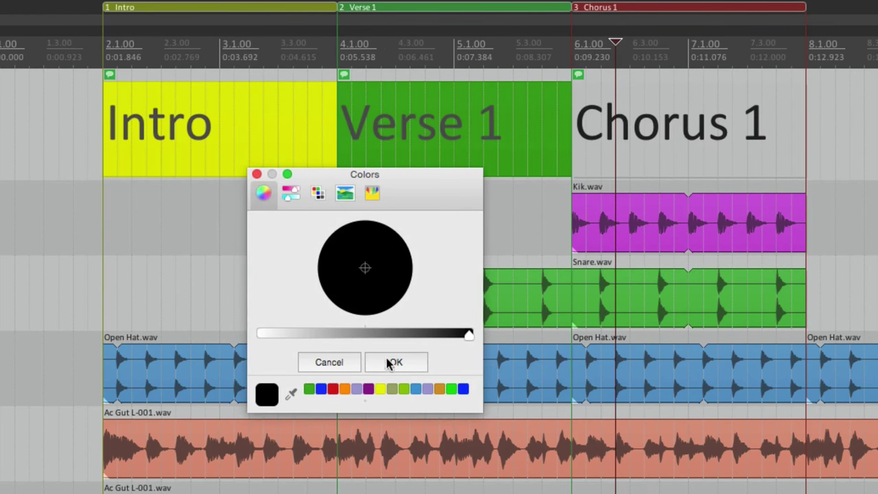
{"action": "left_click", "coordinate": [333, 389]}
{"action": "left_click", "coordinate": [405, 362]}
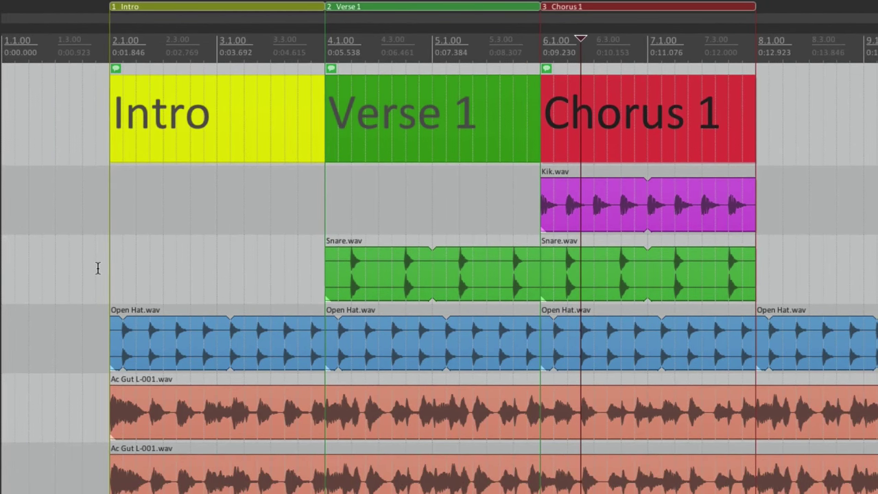
Step: Move the Verse 1 region with its contents ahead of the Intro at 2.1.00, and return the Intro region to 2.1.00
{"action": "left_click", "coordinate": [15, 330]}
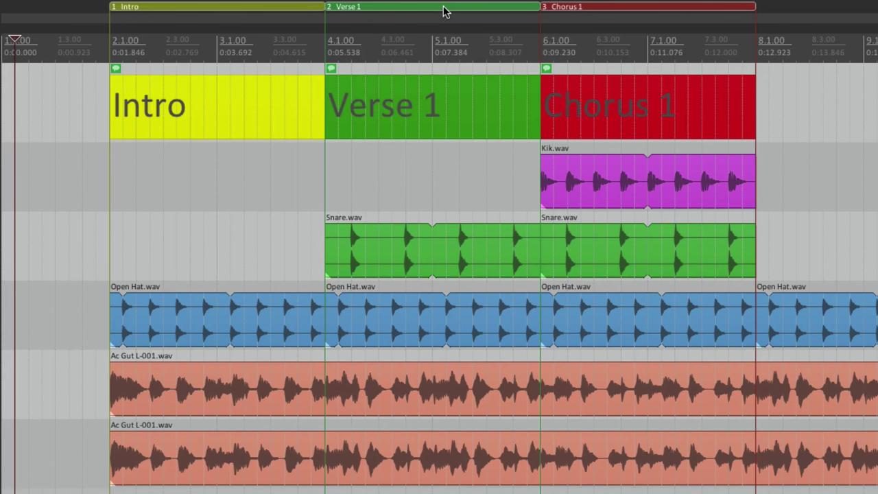
{"action": "left_click_drag", "start_coordinate": [443, 11], "coordinate": [137, 7]}
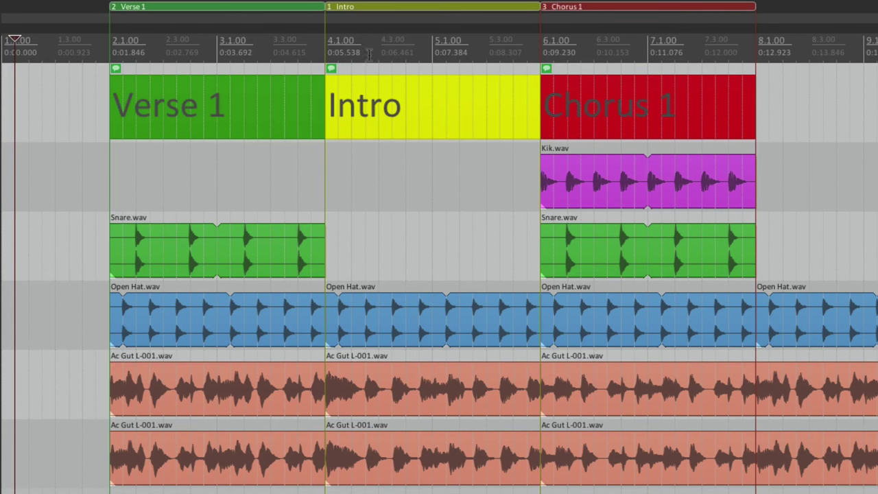
{"action": "left_click_drag", "start_coordinate": [406, 6], "coordinate": [109, 8]}
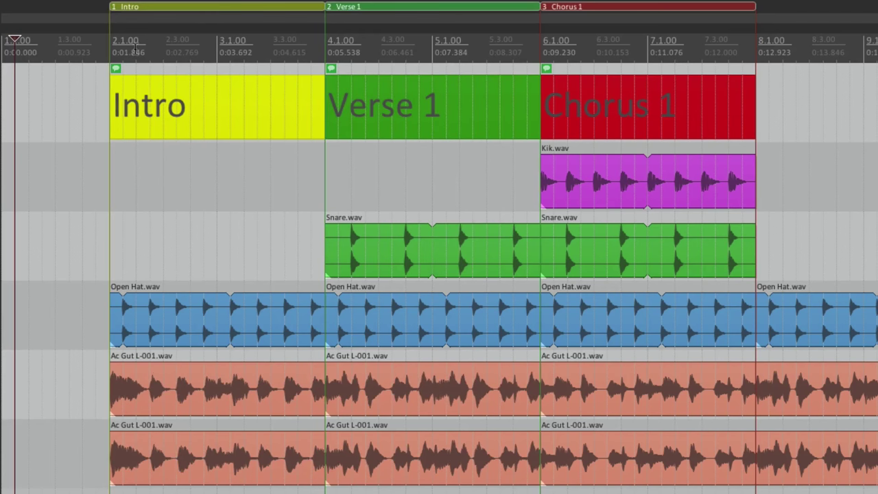
Step: Move the Chorus 1 region with its contents ahead of Verse 1 at 4.1.00, and return it to 6.1.00
{"action": "left_click_drag", "start_coordinate": [598, 9], "coordinate": [380, 11]}
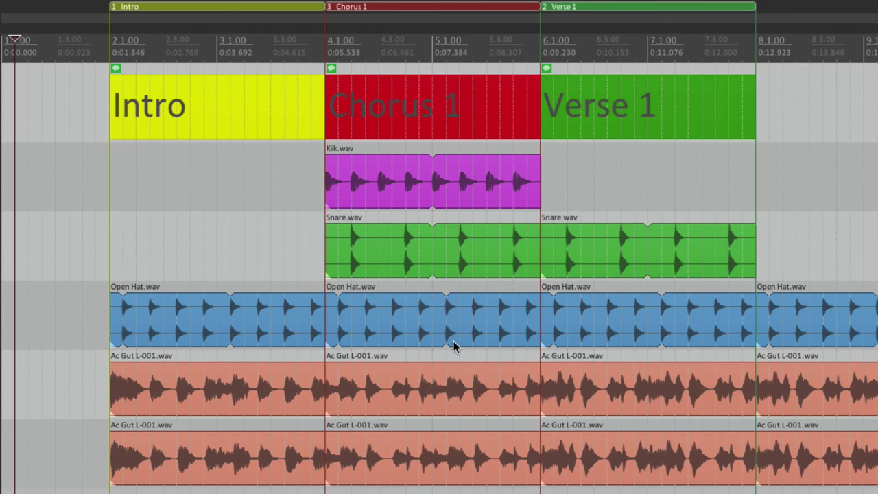
{"action": "left_click_drag", "start_coordinate": [403, 12], "coordinate": [691, 7]}
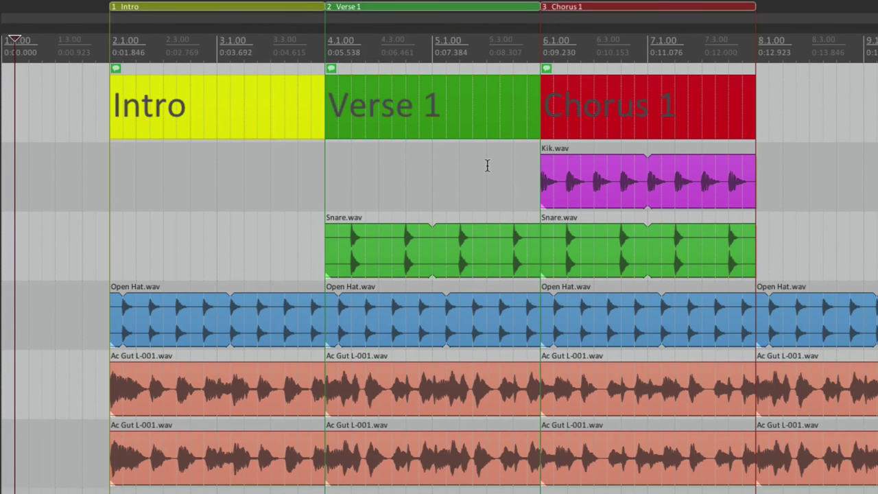
Step: Shorten the Verse 1 region to a small section around 5.1.00, move it ahead of the Intro, and undo these changes
{"action": "left_click_drag", "start_coordinate": [328, 8], "coordinate": [320, 27]}
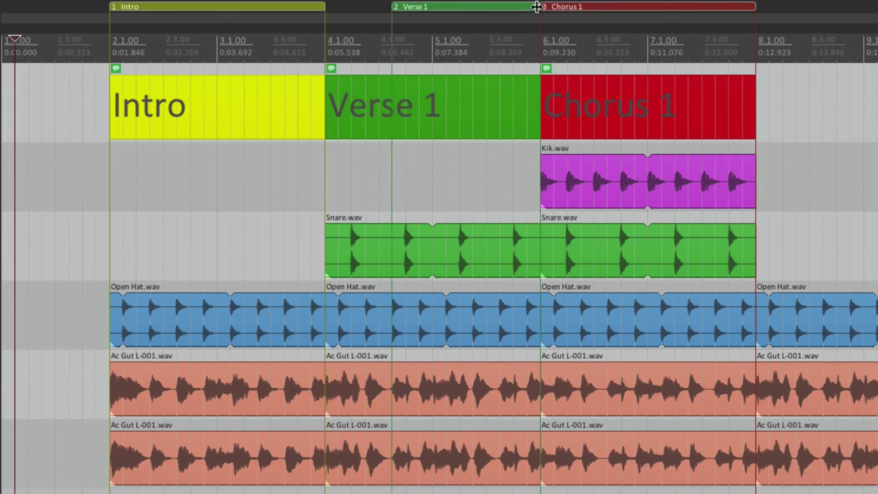
{"action": "left_click_drag", "start_coordinate": [537, 7], "coordinate": [459, 14]}
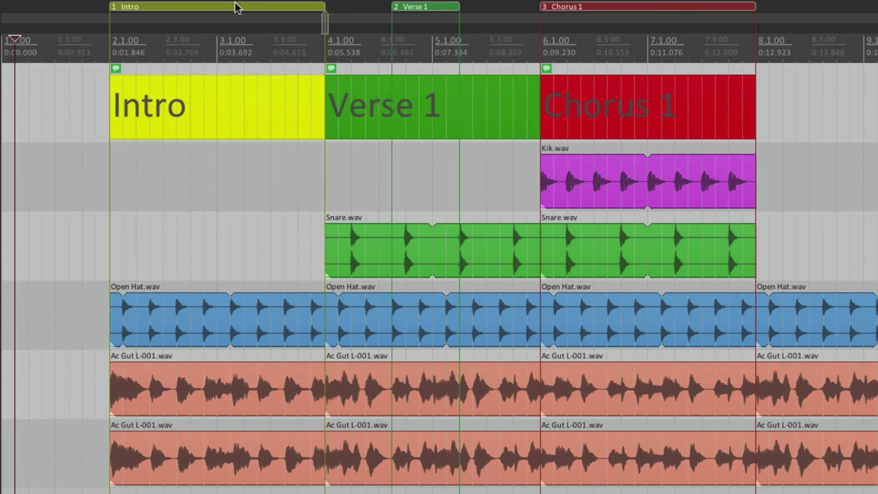
{"action": "left_click_drag", "start_coordinate": [115, 13], "coordinate": [169, 118]}
{"action": "left_click_drag", "start_coordinate": [434, 8], "coordinate": [178, 16]}
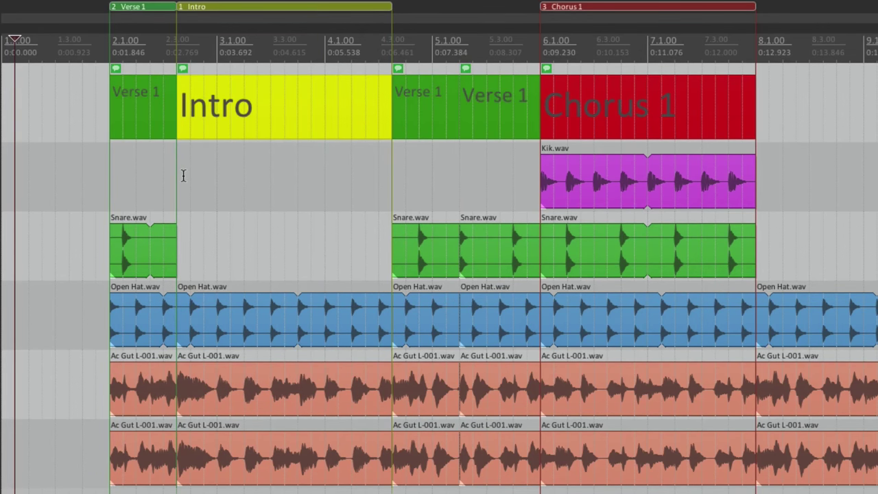
{"action": "key", "text": "ctrl+z"}
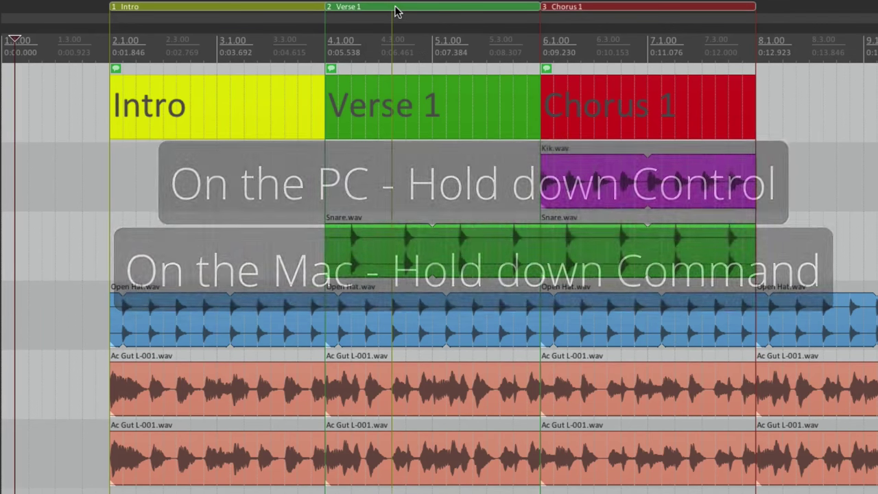
Step: Copy the Verse 1 region ahead of the Intro at 2.1.00 and the Chorus 1 region to 6.1.00, and revert both copies
{"action": "left_click_drag", "start_coordinate": [296, 15], "coordinate": [123, 27]}
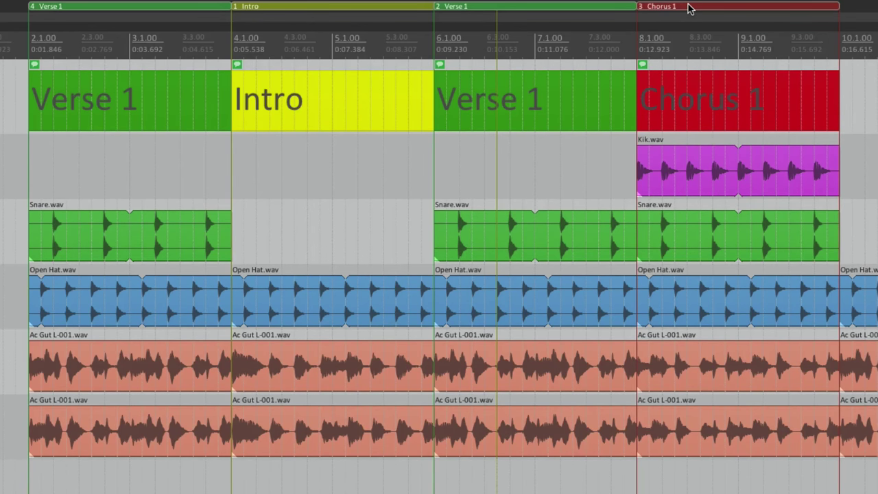
{"action": "left_click_drag", "start_coordinate": [492, 22], "coordinate": [496, 29]}
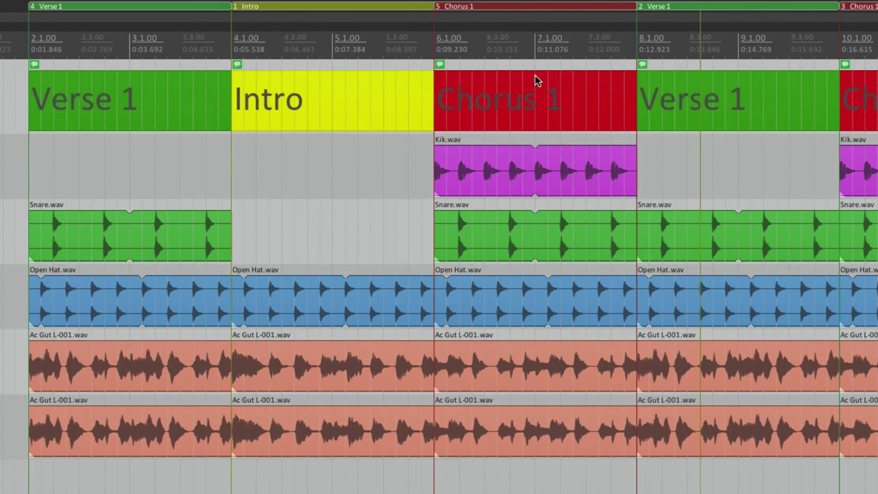
{"action": "scroll", "coordinate": [475, 92], "scroll_direction": "right", "scroll_amount": 5}
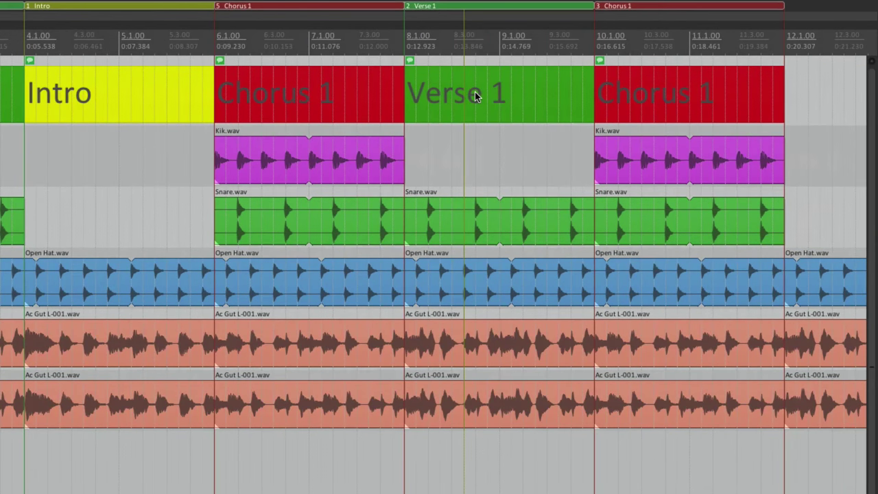
{"action": "scroll", "coordinate": [607, 138], "scroll_direction": "left", "scroll_amount": 5}
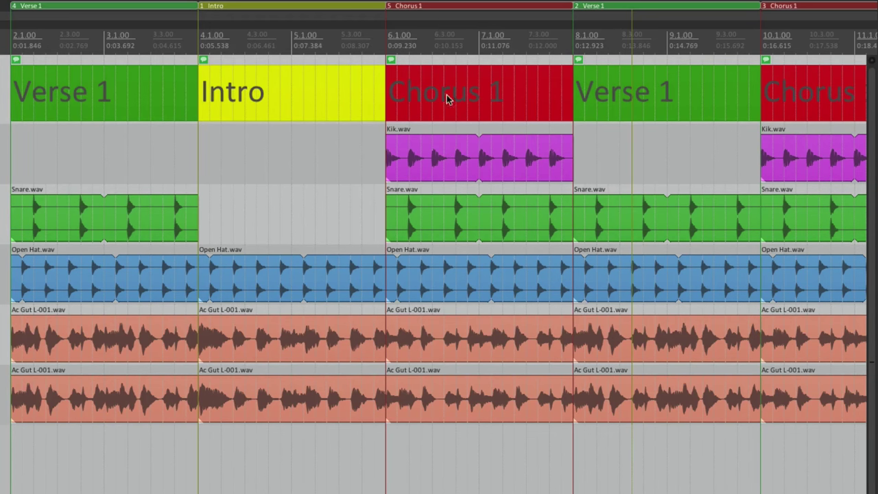
{"action": "mouse_move", "coordinate": [447, 6]}
{"action": "left_mouse_down"}
{"action": "mouse_move", "coordinate": [262, 24]}
{"action": "mouse_move", "coordinate": [263, 8]}
{"action": "mouse_move", "coordinate": [624, 6]}
{"action": "mouse_move", "coordinate": [631, 18]}
{"action": "left_mouse_up"}
{"action": "left_click_drag", "start_coordinate": [447, 8], "coordinate": [57, 14]}
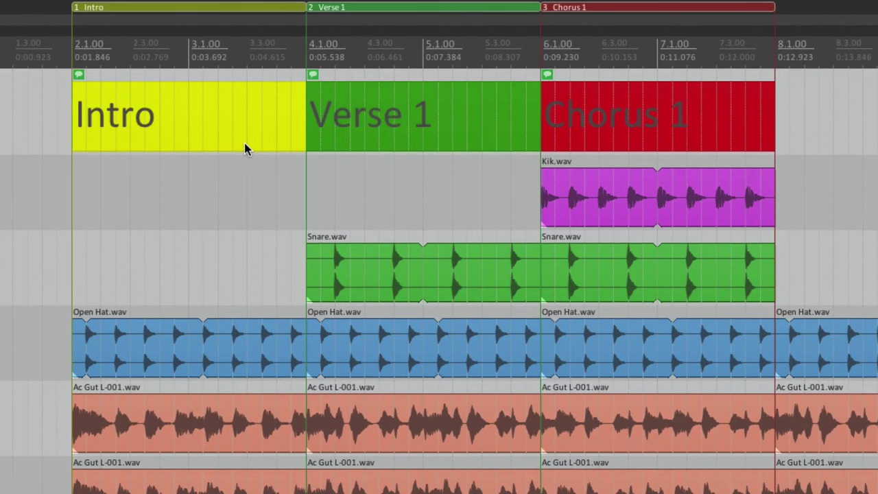
Step: Open the Intro region's edit settings to view its properties, and close them without changes
{"action": "right_click", "coordinate": [228, 9]}
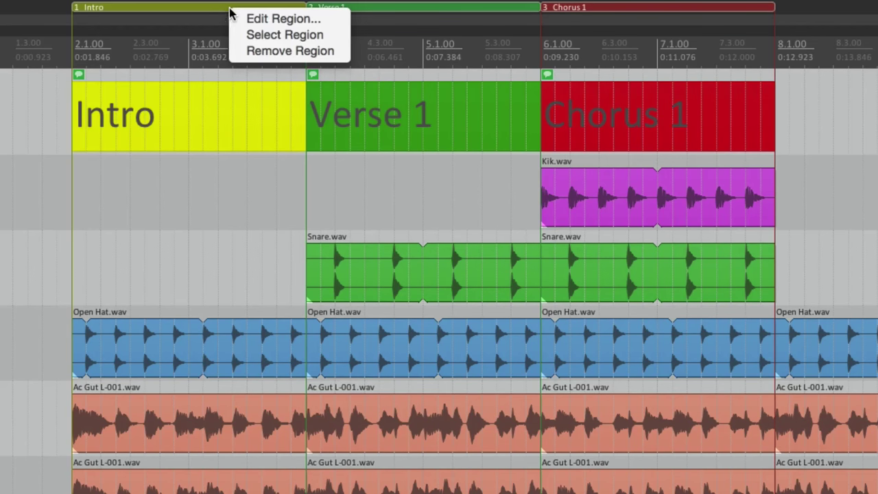
{"action": "left_click", "coordinate": [235, 19]}
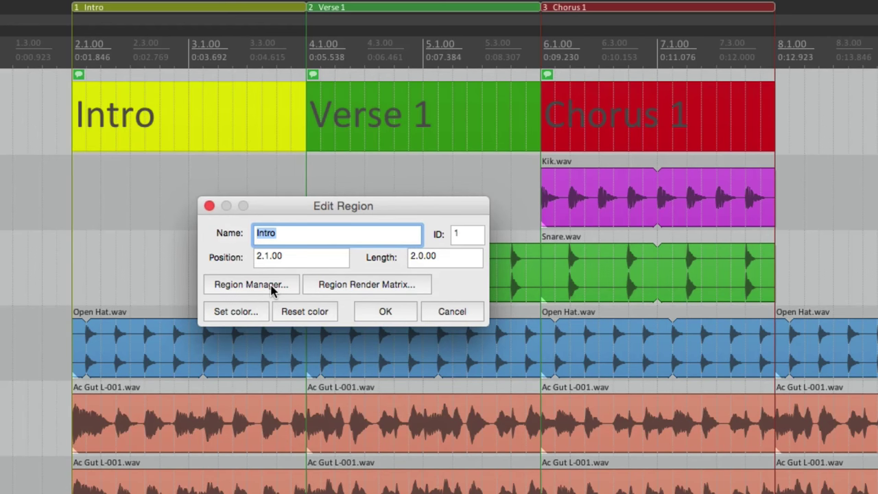
{"action": "left_click", "coordinate": [370, 313]}
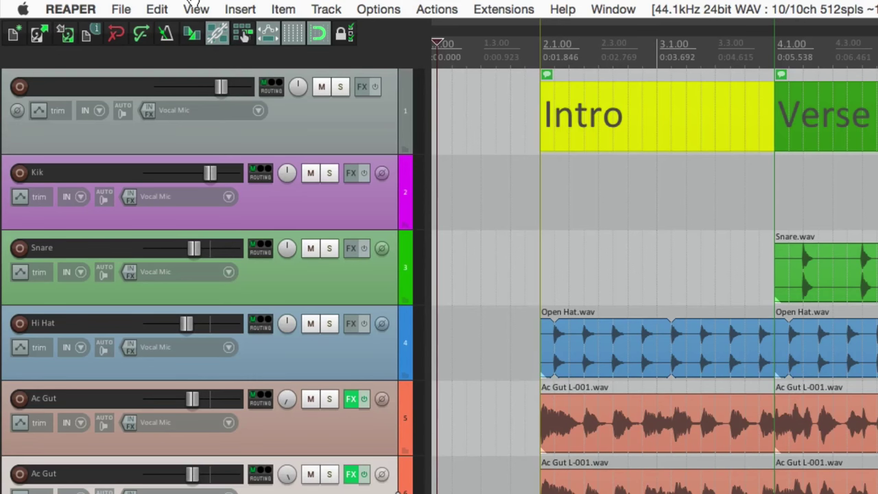
Step: Open the Region/Marker Manager and jump the edit cursor to the Intro, Verse 1 and Chorus 1 regions, ending on Intro
{"action": "left_click", "coordinate": [195, 8]}
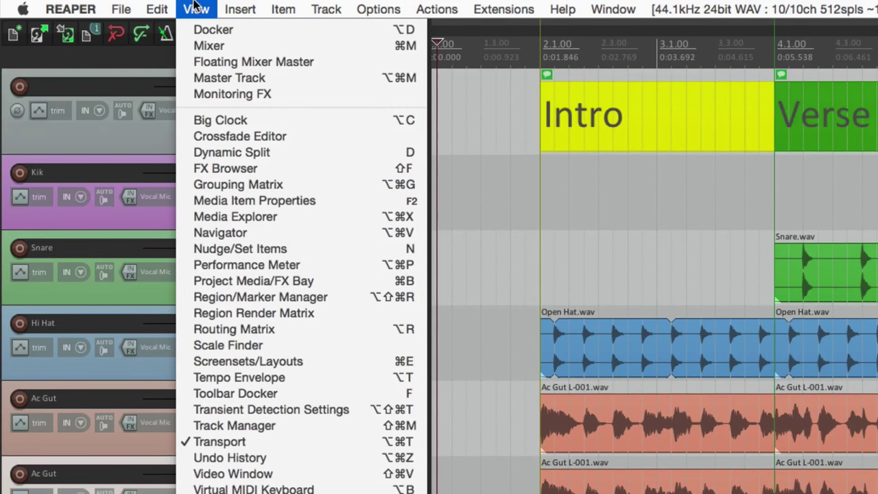
{"action": "left_click", "coordinate": [185, 297]}
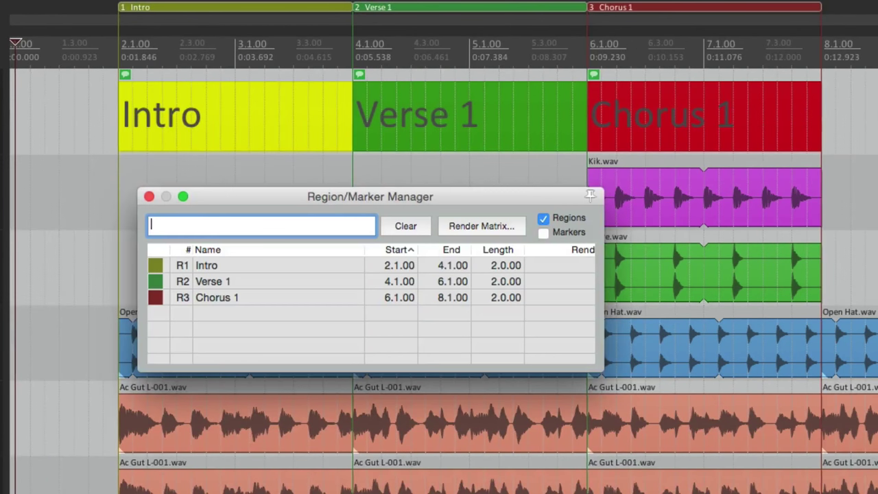
{"action": "left_click", "coordinate": [254, 266]}
{"action": "left_click", "coordinate": [267, 282]}
{"action": "left_click", "coordinate": [278, 297]}
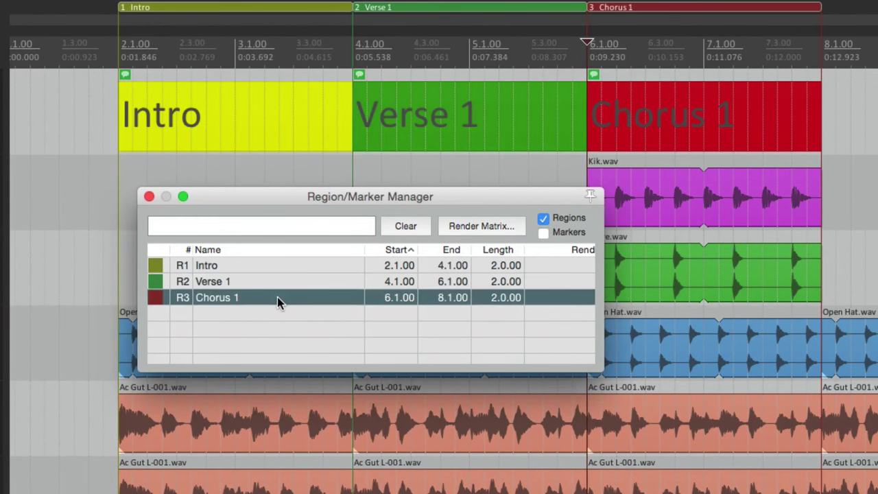
{"action": "left_click", "coordinate": [262, 266]}
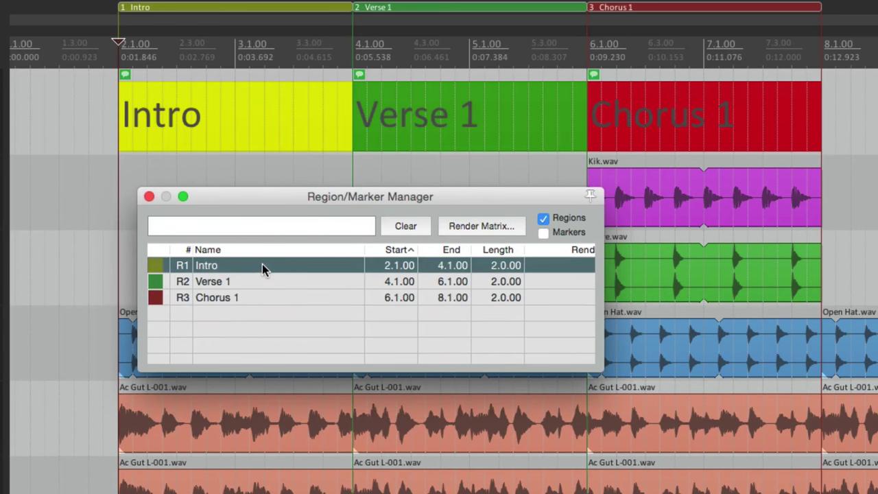
Step: Examine the name editing of the Intro region and the color choices of Intro and Verse 1 without changing anything
{"action": "double_click", "coordinate": [239, 270]}
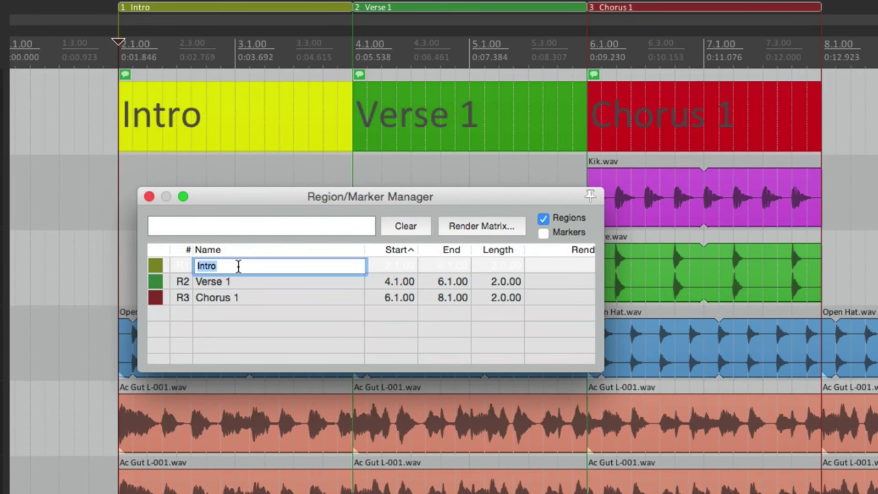
{"action": "key", "text": "Return"}
{"action": "left_click", "coordinate": [156, 265]}
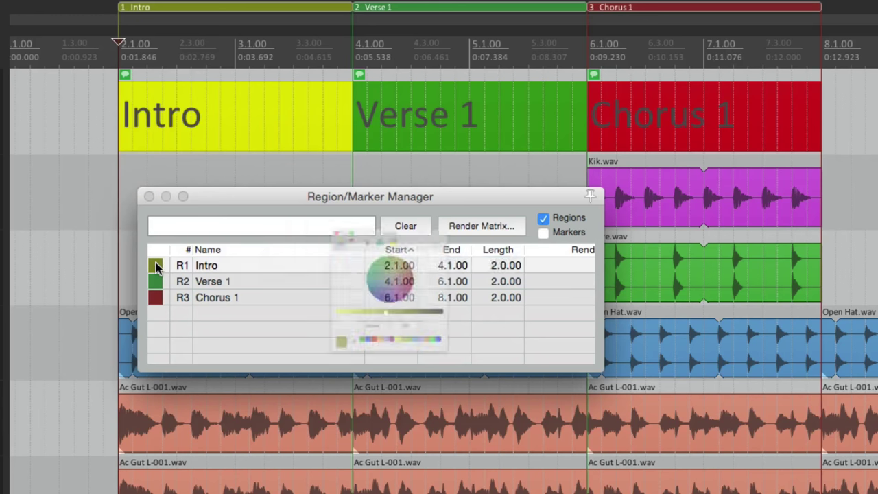
{"action": "left_click", "coordinate": [281, 175]}
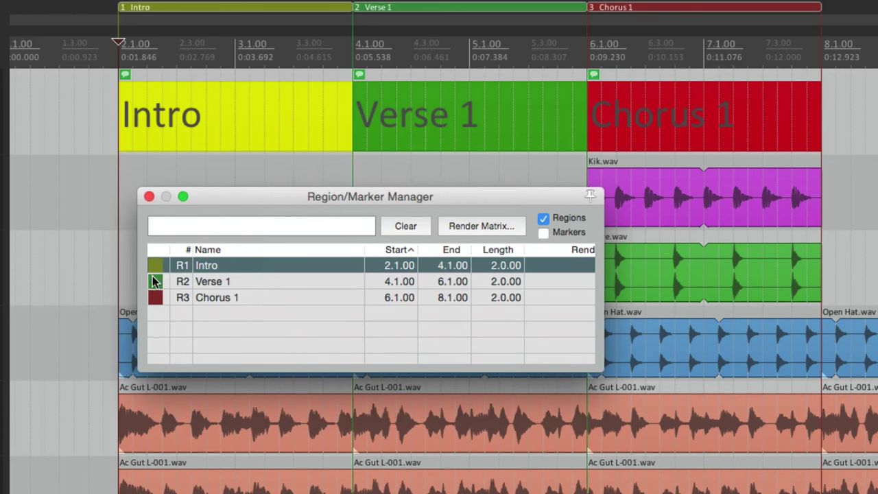
{"action": "left_click", "coordinate": [156, 282]}
{"action": "left_click", "coordinate": [281, 174]}
Step: Zoom the arrangement to the Intro, Verse 1 and Chorus 1 regions in turn from the region list, repeating the round once
{"action": "double_click", "coordinate": [183, 267]}
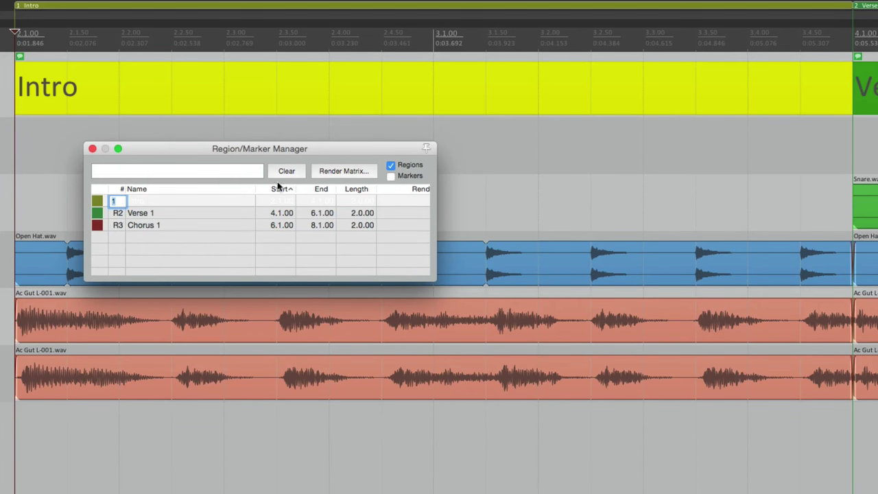
{"action": "left_click", "coordinate": [119, 217]}
{"action": "double_click", "coordinate": [119, 218]}
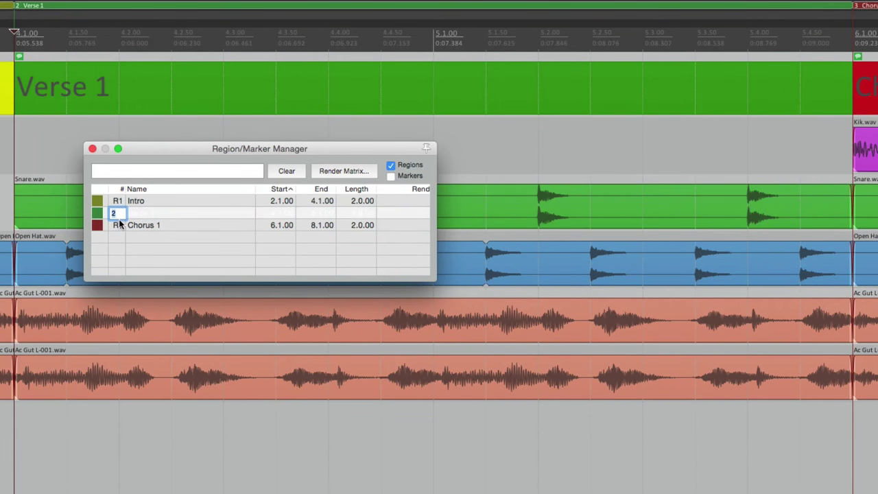
{"action": "left_click", "coordinate": [120, 227]}
{"action": "double_click", "coordinate": [120, 225]}
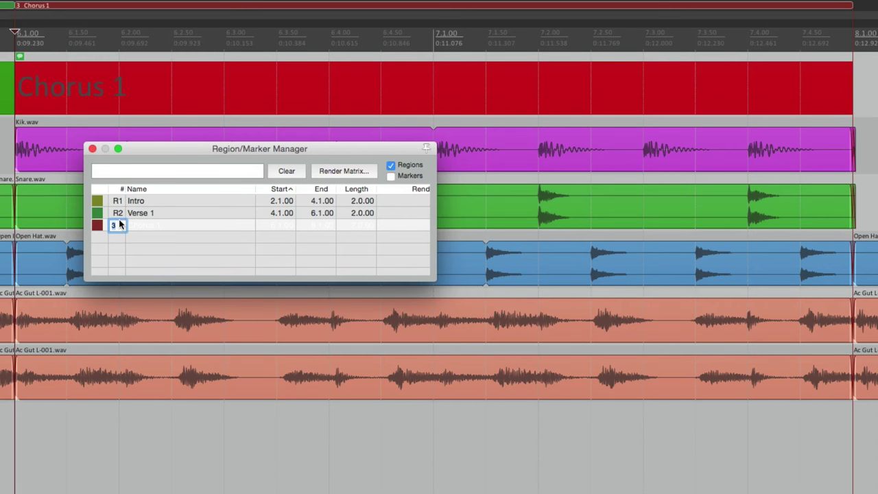
{"action": "double_click", "coordinate": [117, 201]}
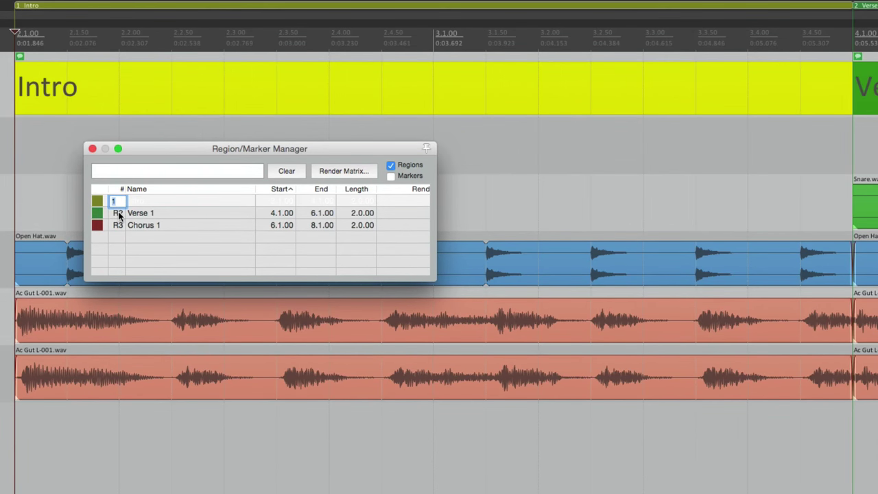
{"action": "double_click", "coordinate": [117, 213]}
{"action": "double_click", "coordinate": [119, 225]}
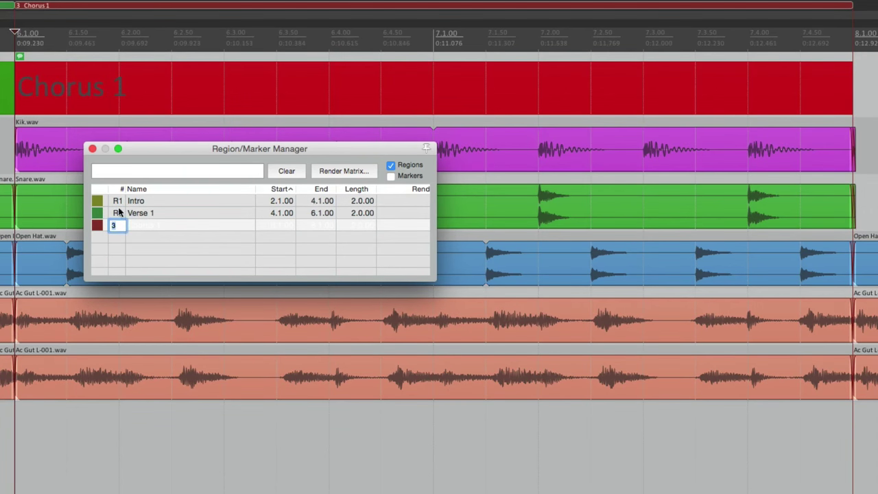
Step: Close the Region/Marker Manager and show the Intro, Verse 1 and Chorus 1 regions together in the arrangement
{"action": "left_click", "coordinate": [93, 148]}
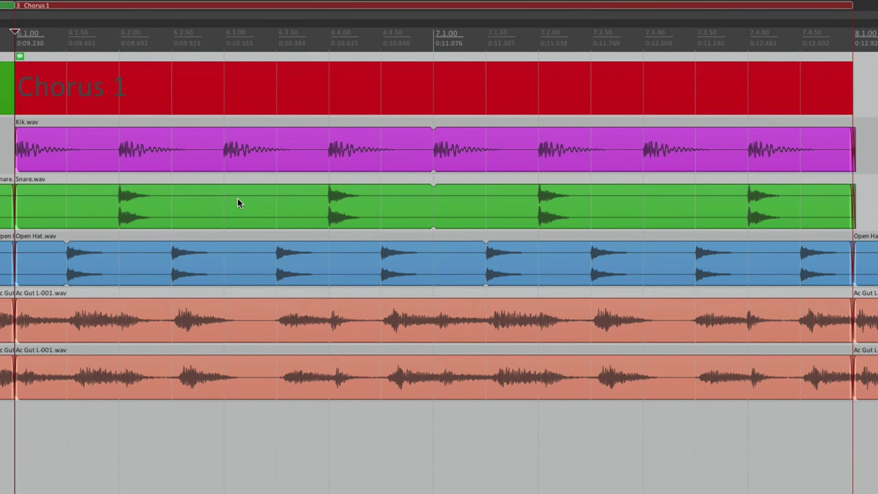
{"action": "scroll", "coordinate": [260, 220], "scroll_direction": "down", "scroll_amount": 5}
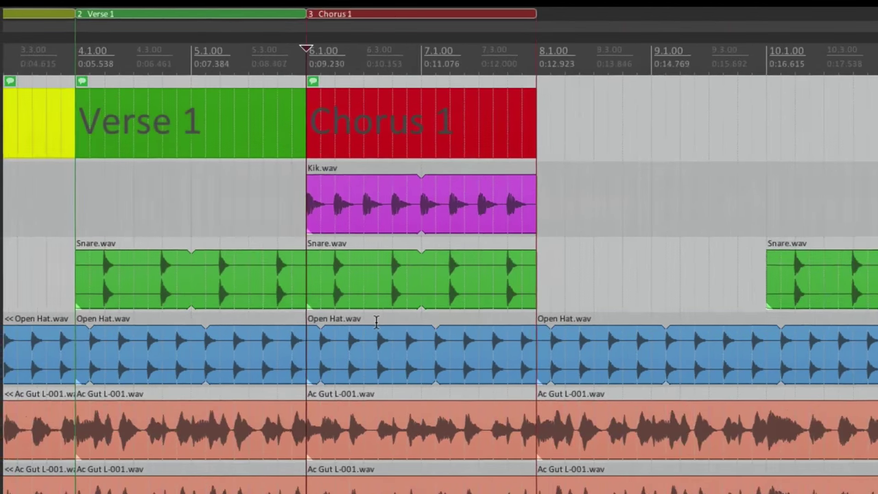
{"action": "scroll", "coordinate": [376, 323], "scroll_direction": "left", "scroll_amount": 3}
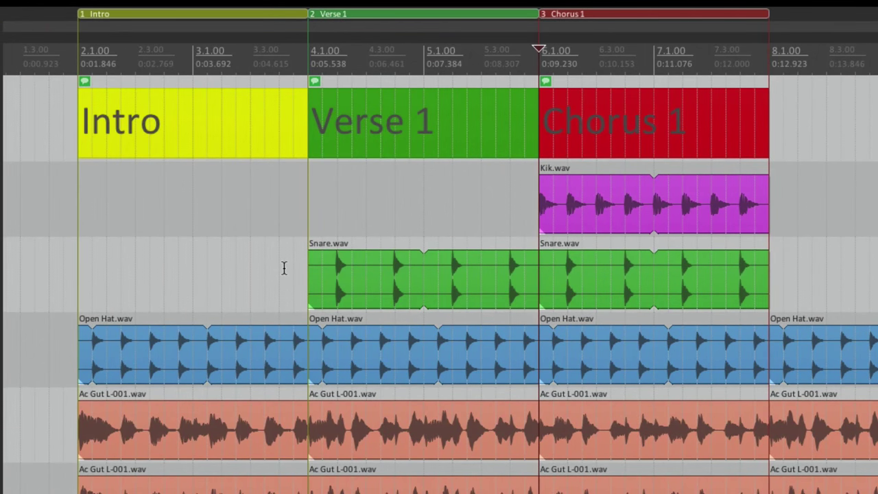